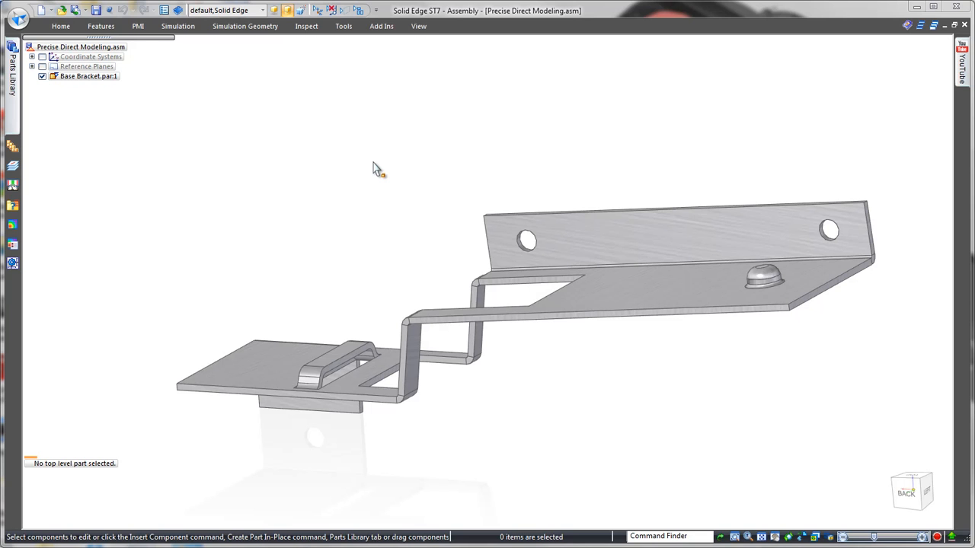
Insert Main Clip.psm into the assembly and mate its hooked end to the raised loop on the Base Bracket
click(12, 84)
double_click(42, 108)
drag(46, 88, 380, 130)
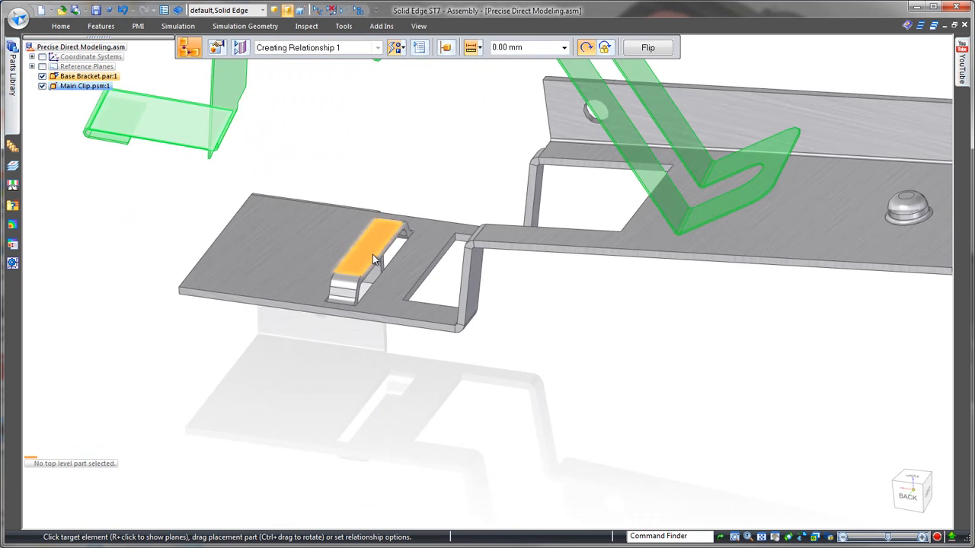
click(372, 255)
click(305, 181)
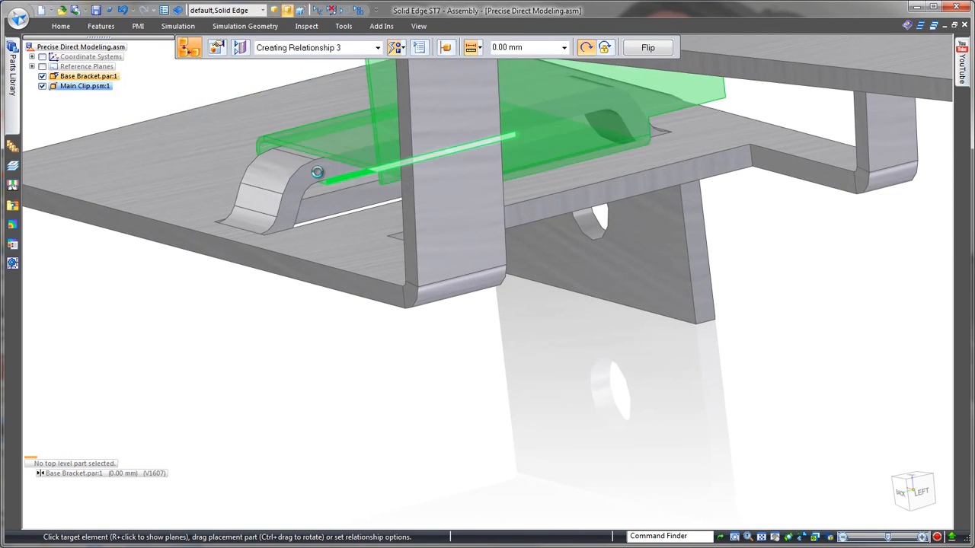
click(317, 180)
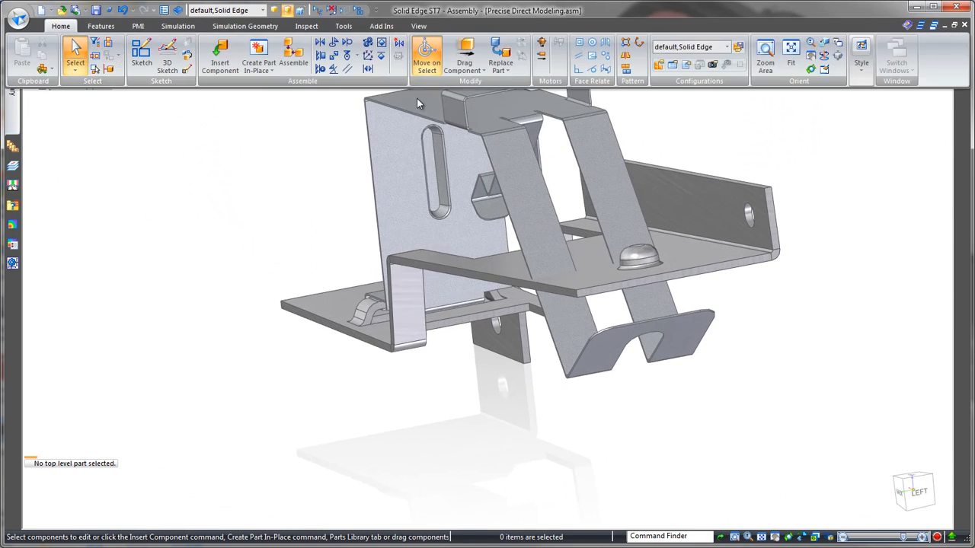
Reposition the Main Clip on the Base Bracket with Drag Component
click(465, 52)
drag(509, 174, 533, 167)
key(Escape)
Insert USB Block.asm into the assembly and position it inside the Main Clip under its flat upper plate
click(12, 69)
double_click(65, 86)
double_click(47, 97)
drag(48, 98, 327, 148)
middle_drag(326, 148, 362, 279)
click(409, 283)
scroll(409, 190, up, 3)
click(417, 281)
middle_drag(495, 288, 289, 181)
right_click(287, 178)
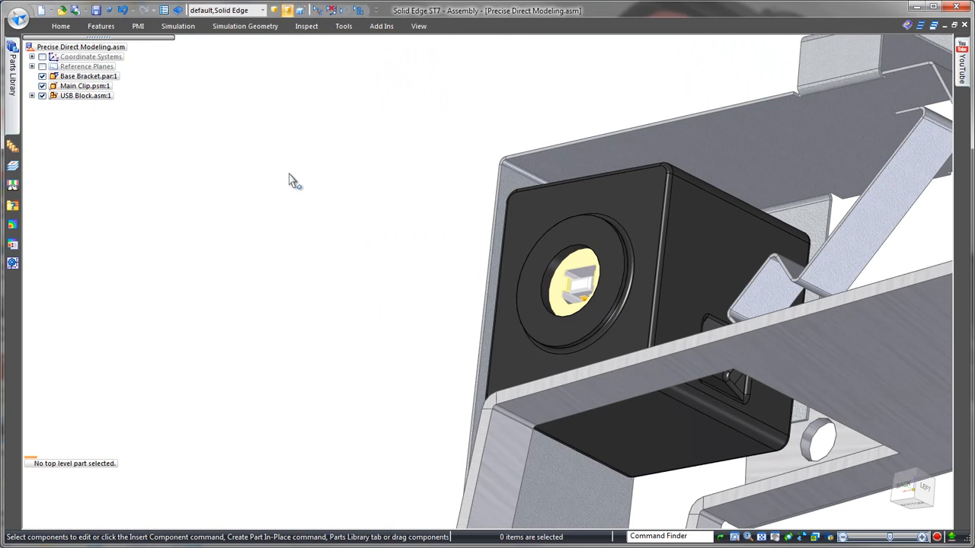
Make the Main Clip's upper plate face coplanar with the top face of the USB Block using a face relation
click(562, 161)
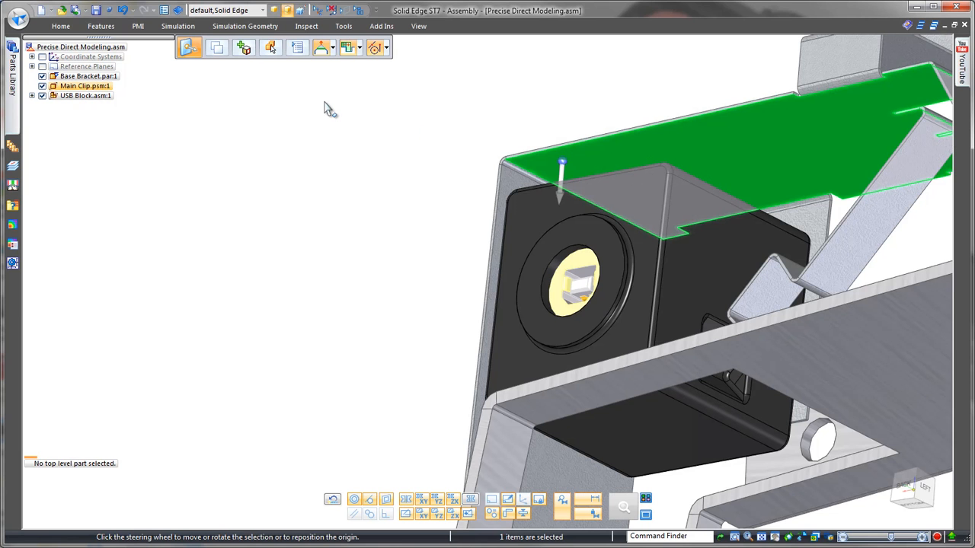
click(60, 26)
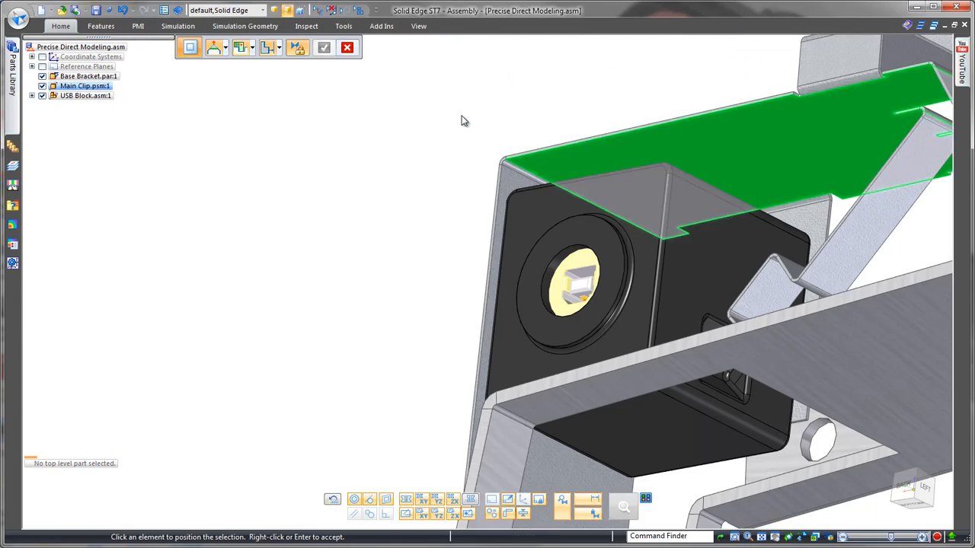
middle_drag(464, 119, 484, 120)
click(538, 123)
right_click(373, 153)
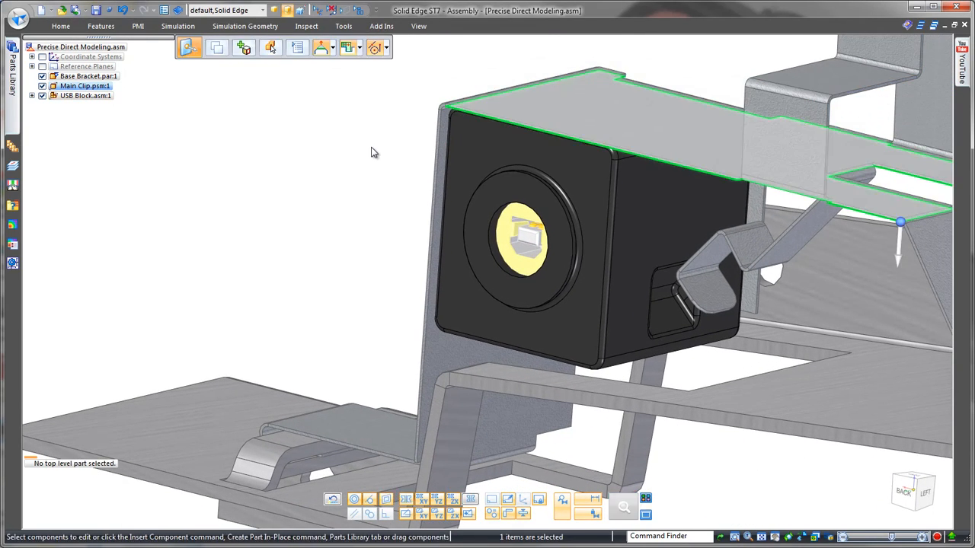
click(372, 154)
key(Home)
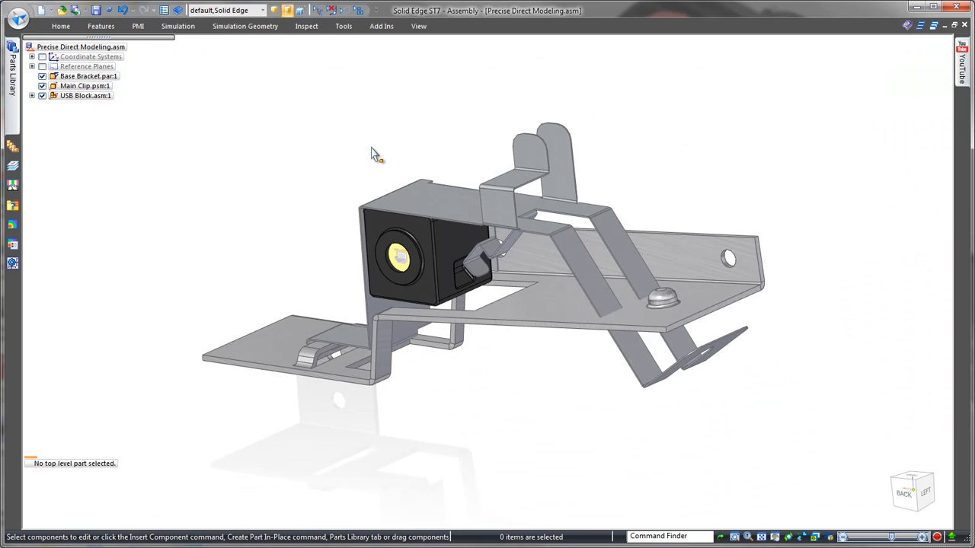
Open the Main Clip for in-place editing within the assembly
double_click(488, 189)
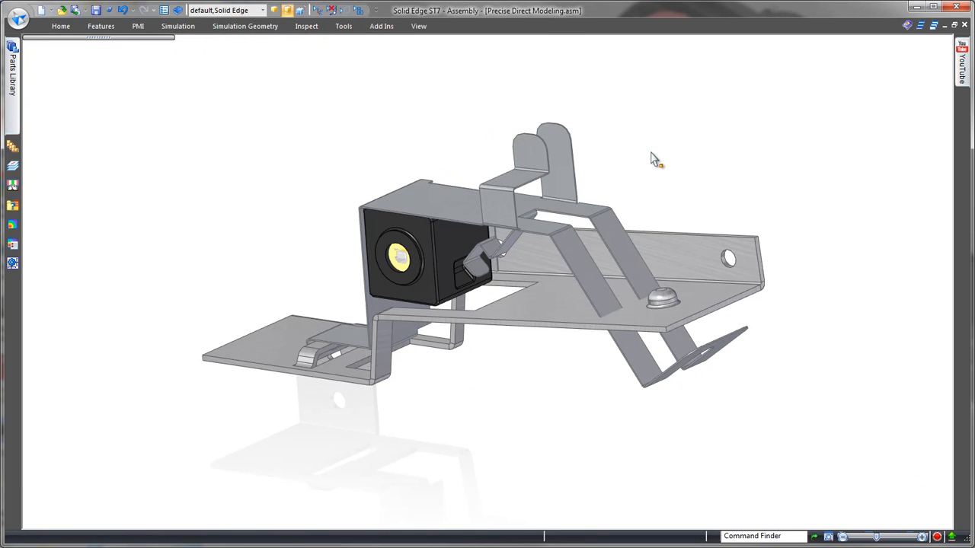
key(ctrl+f)
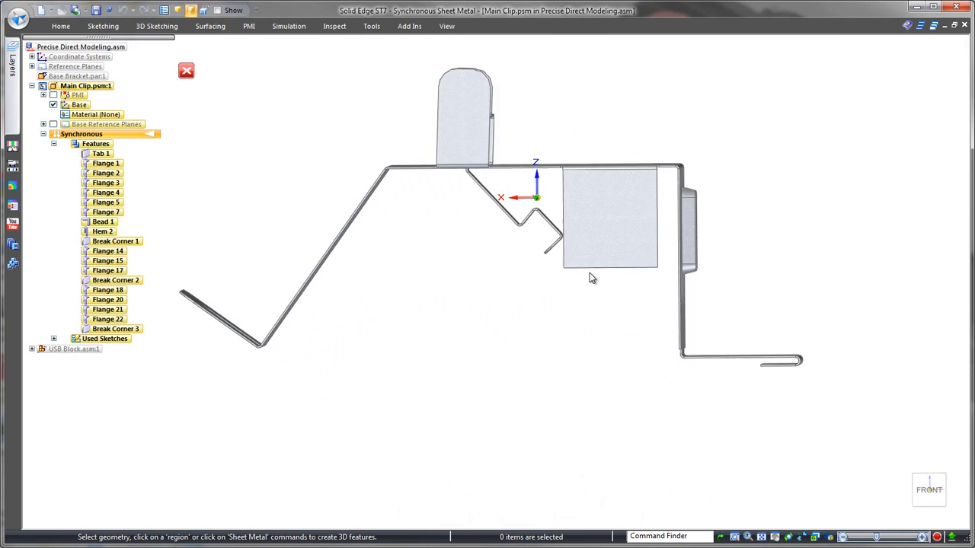
click(907, 496)
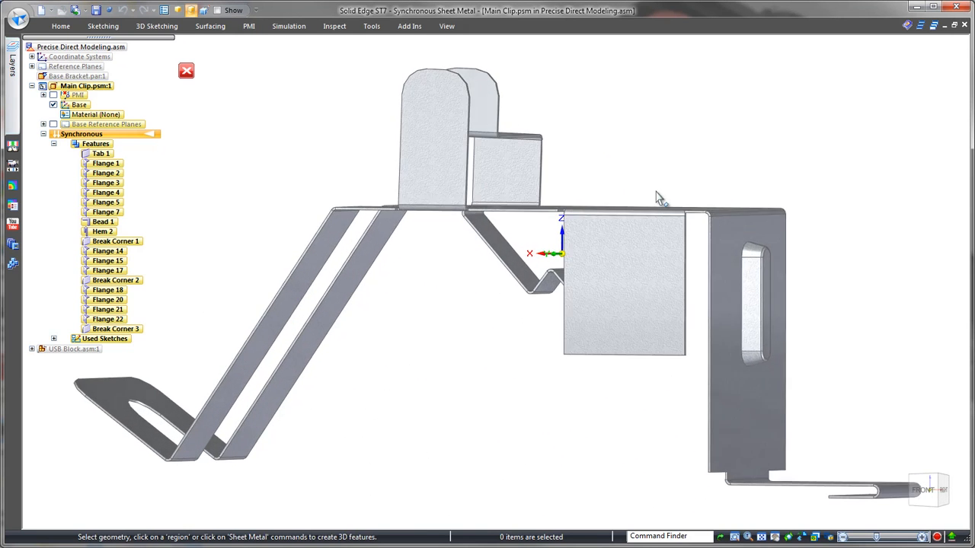
Make the slanted side edge face of the rounded upright flange perpendicular to the clip's upper plate
click(457, 139)
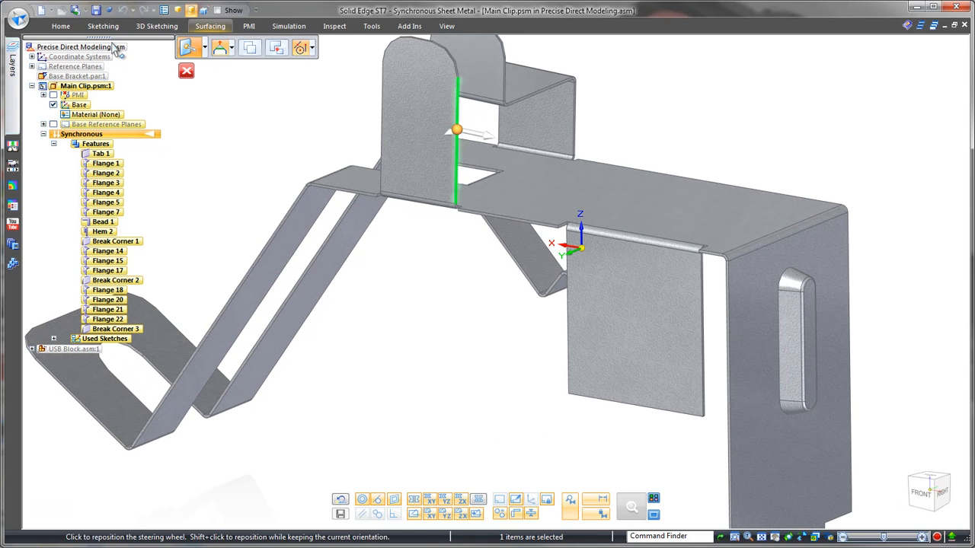
click(61, 26)
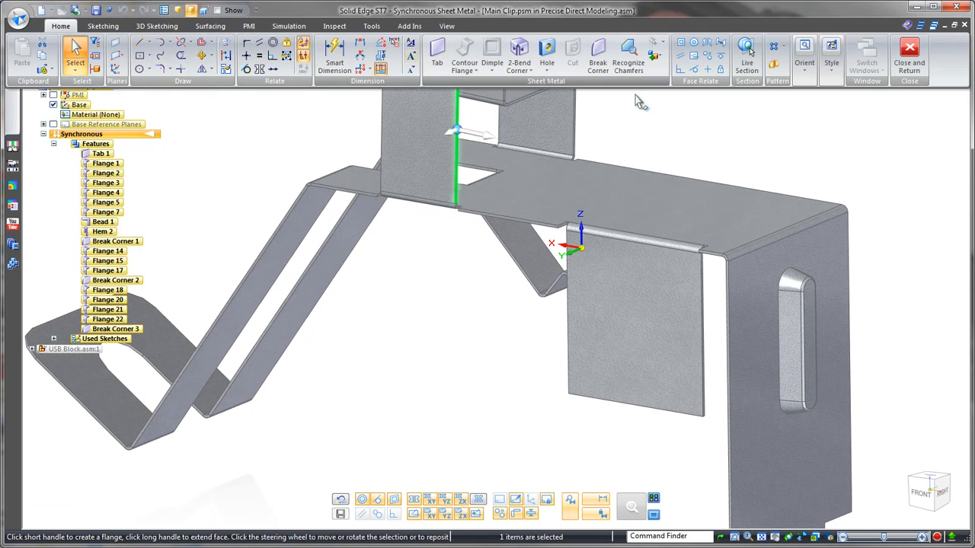
click(680, 69)
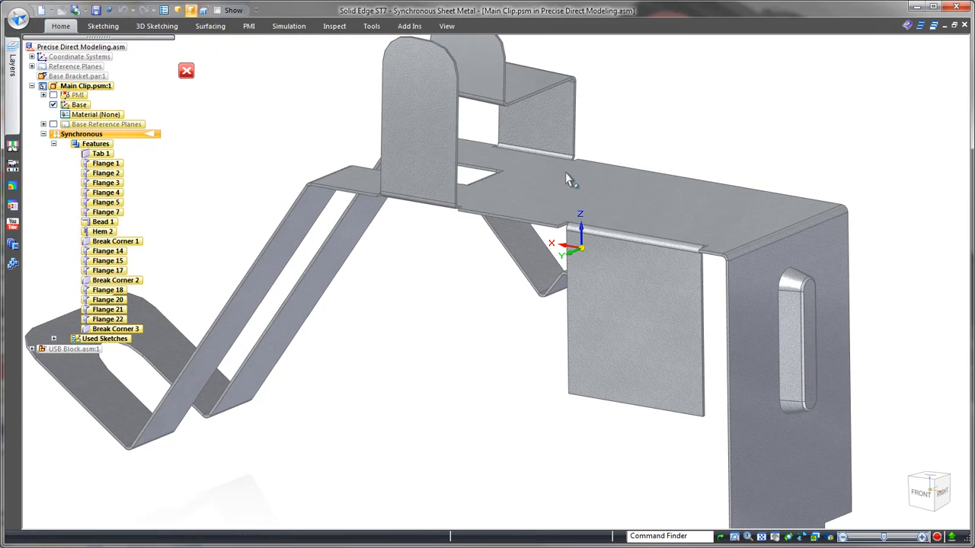
click(528, 198)
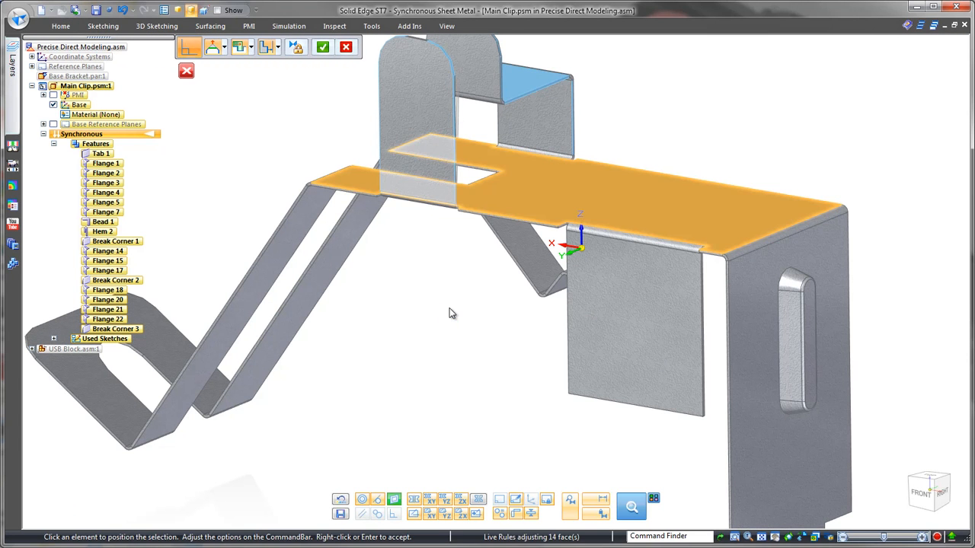
right_click(449, 309)
key(Escape)
Make the sloping top edge face of the rounded upright flange perpendicular to the flange's side edge face
scroll(429, 285, down, 4)
scroll(438, 236, up, 5)
scroll(439, 236, down, 3)
scroll(434, 156, up, 5)
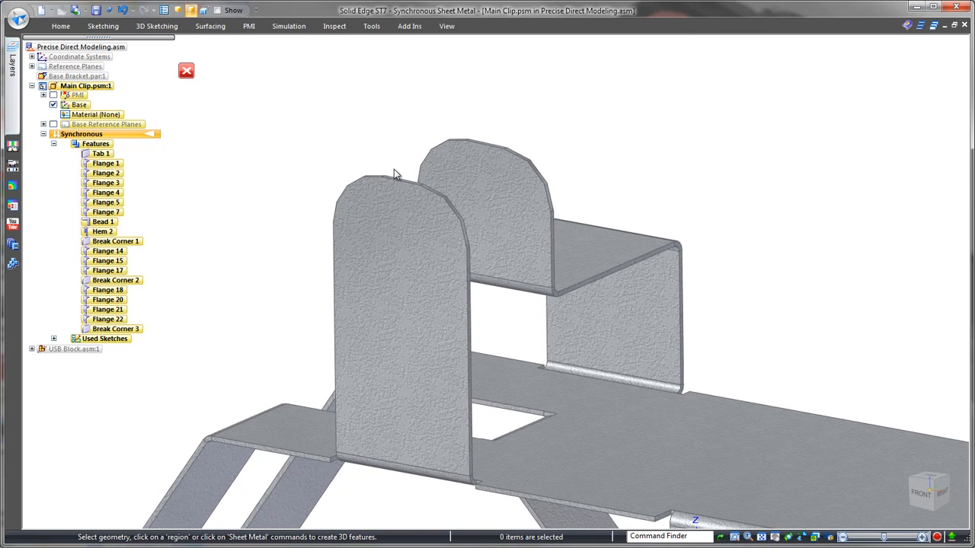
click(395, 177)
click(61, 27)
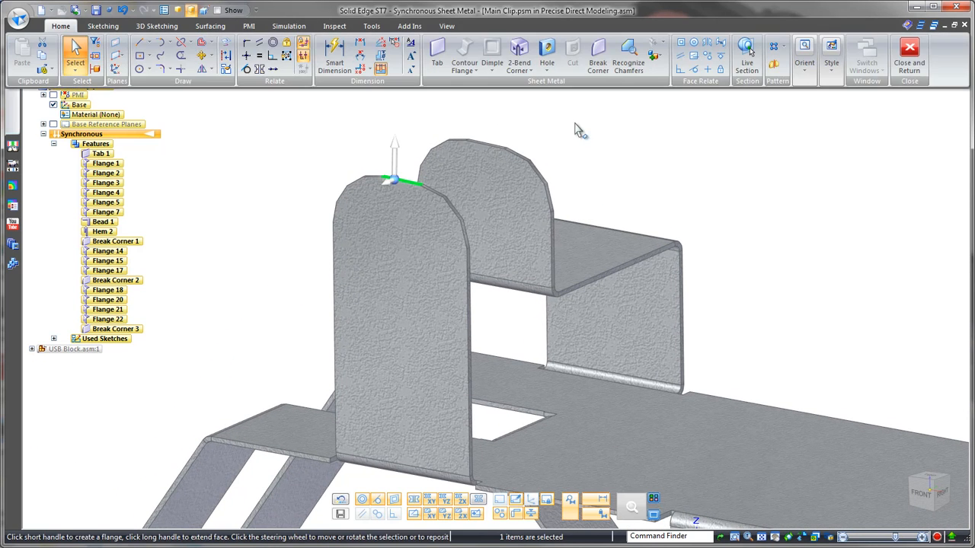
click(681, 69)
right_click(469, 302)
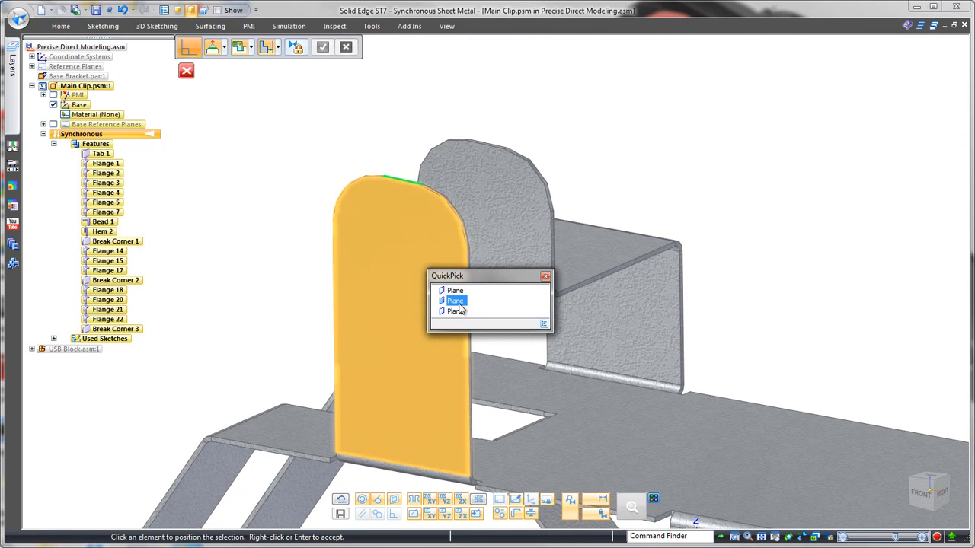
click(454, 313)
right_click(292, 223)
key(Escape)
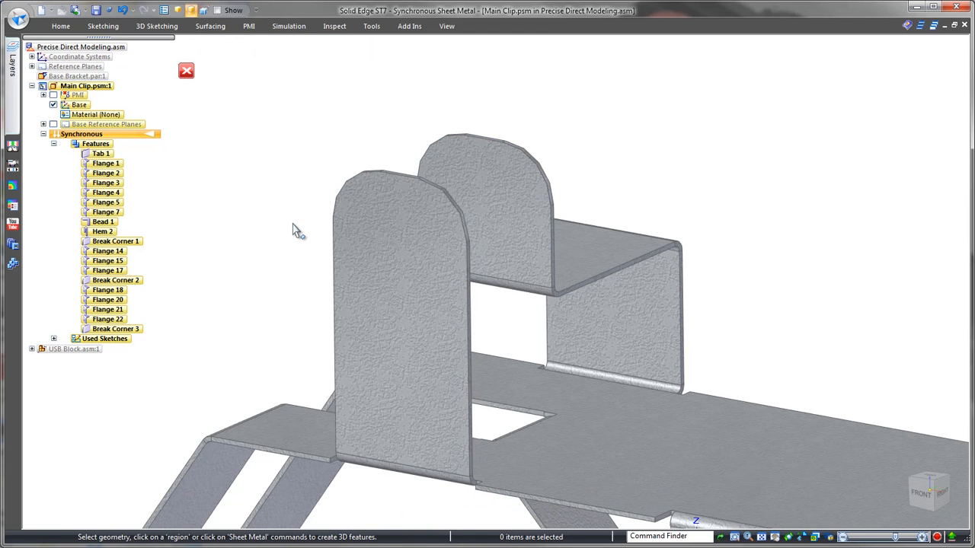
In the front view, dimension the gap between the rectangular flange and the vertical beaded flange and set it to 9 mm, moving the rectangular flange's edge
middle_click(292, 224)
middle_click(292, 224)
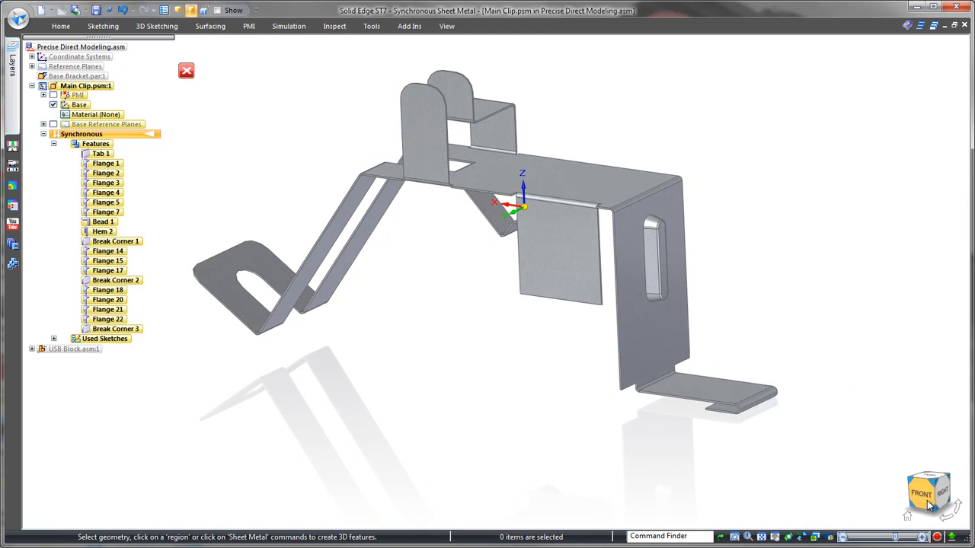
click(927, 498)
shift+middle_drag(684, 495, 618, 426)
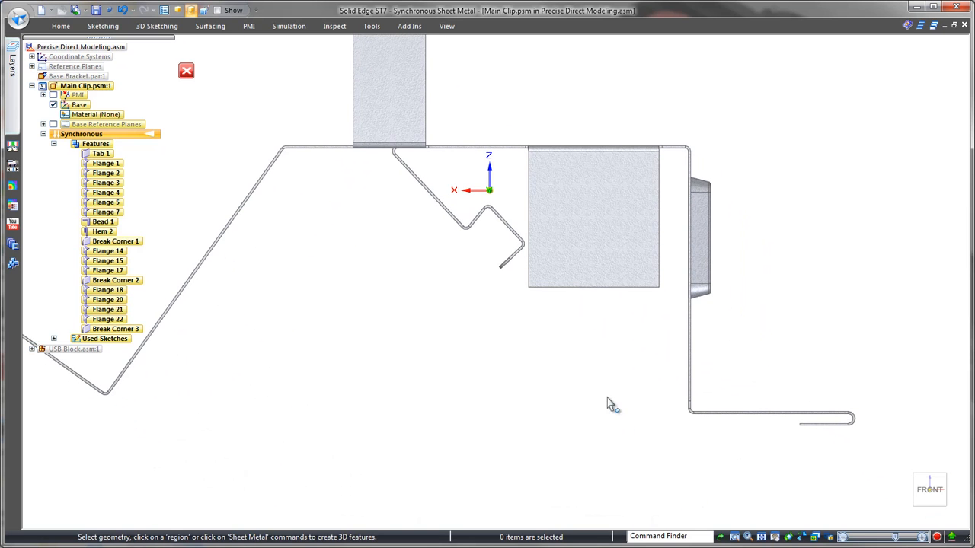
right_click(618, 378)
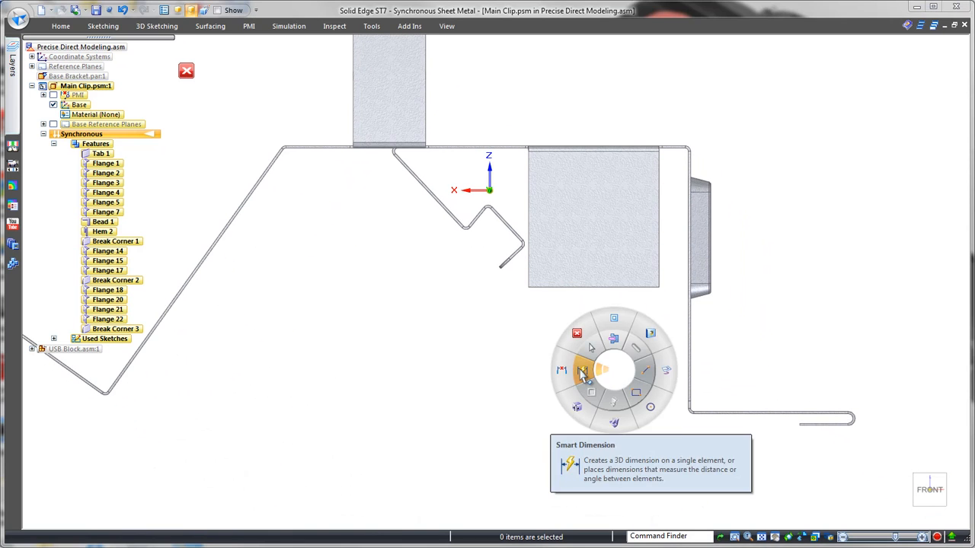
click(582, 371)
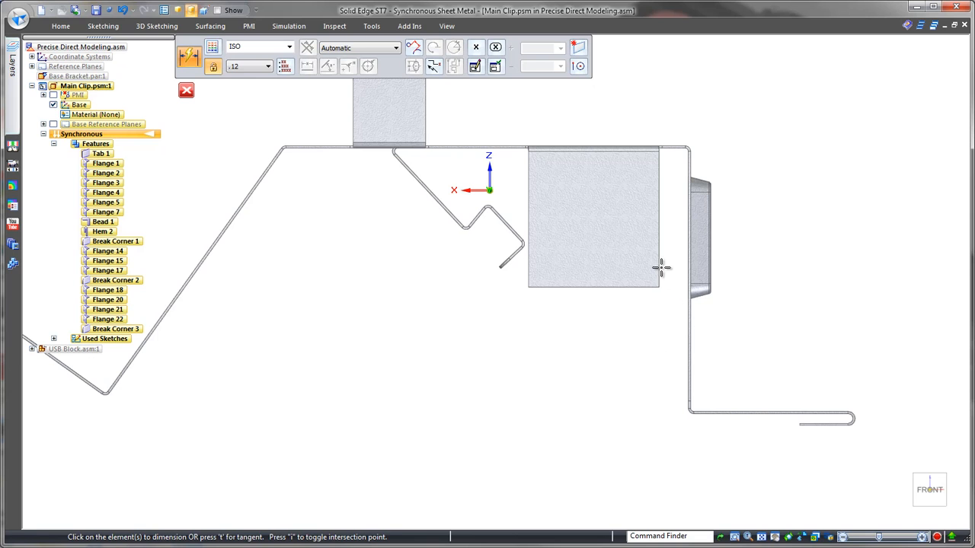
click(665, 290)
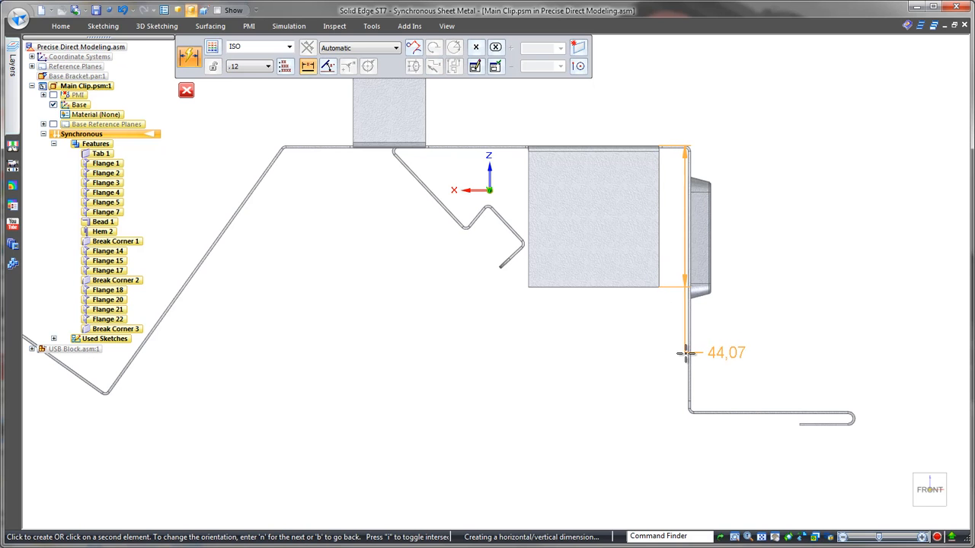
click(688, 356)
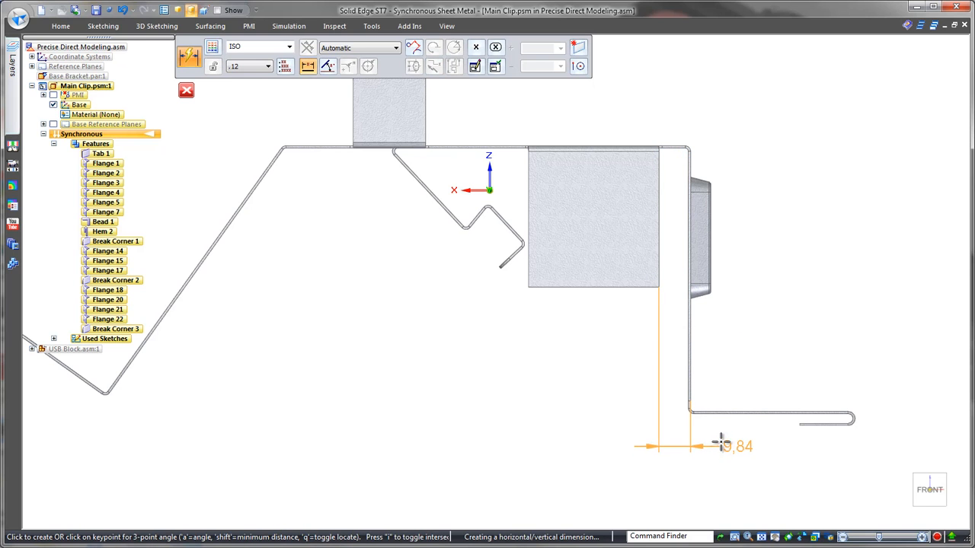
click(720, 441)
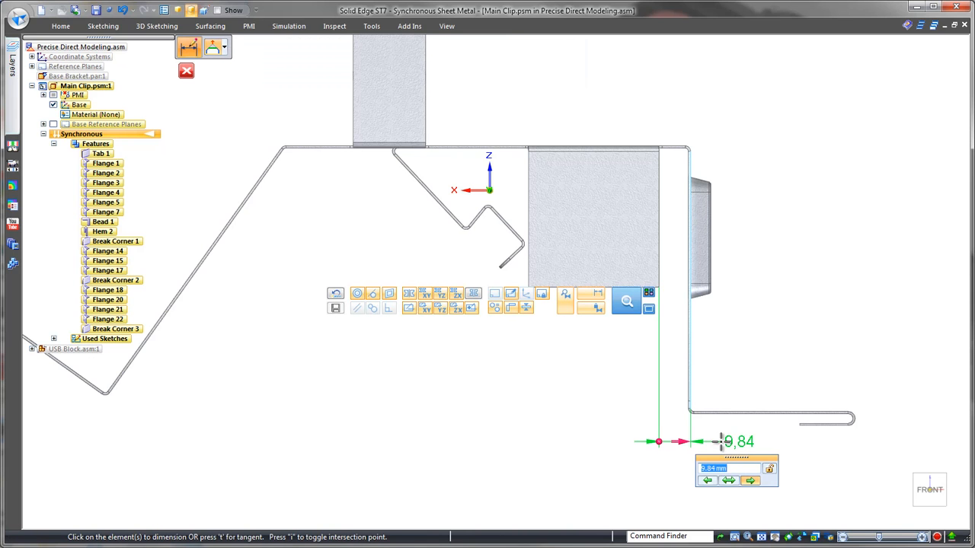
click(708, 481)
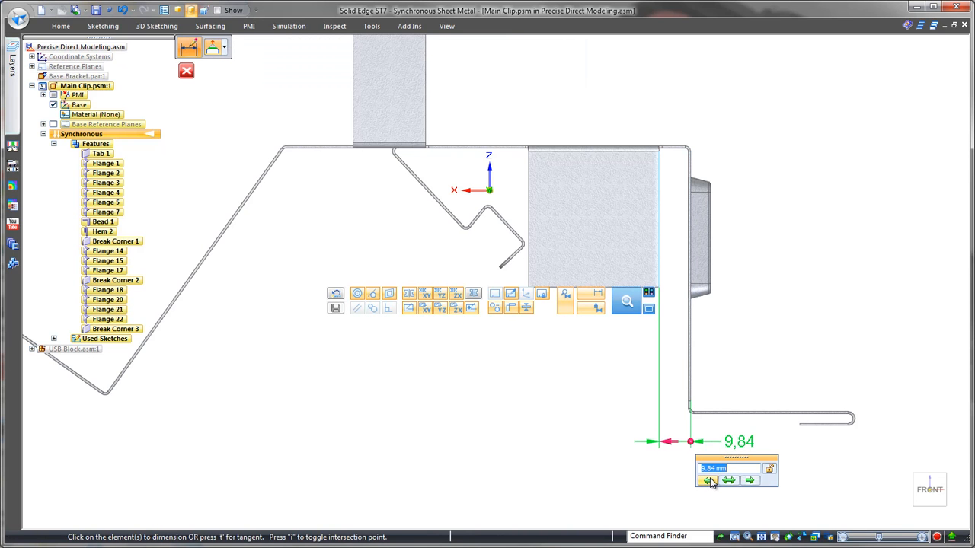
key(Return)
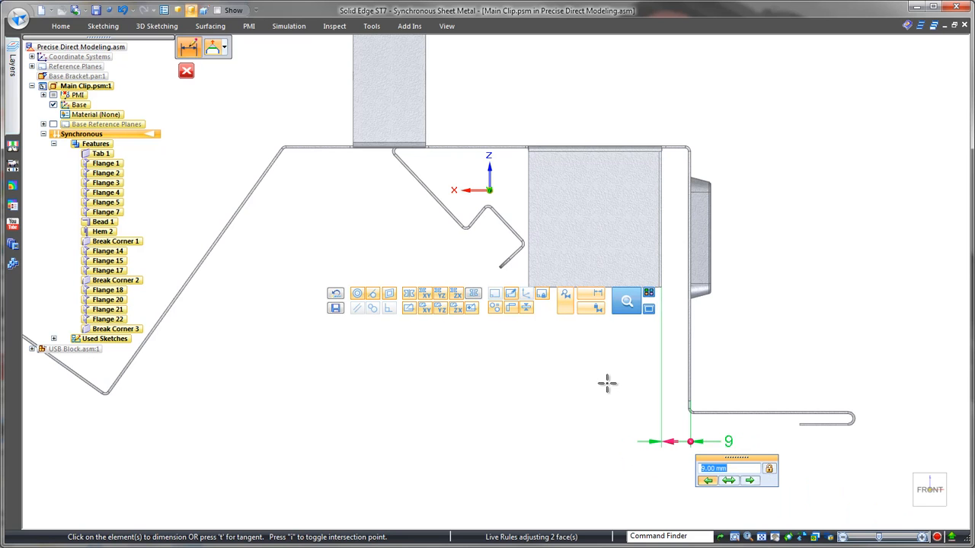
key(Escape)
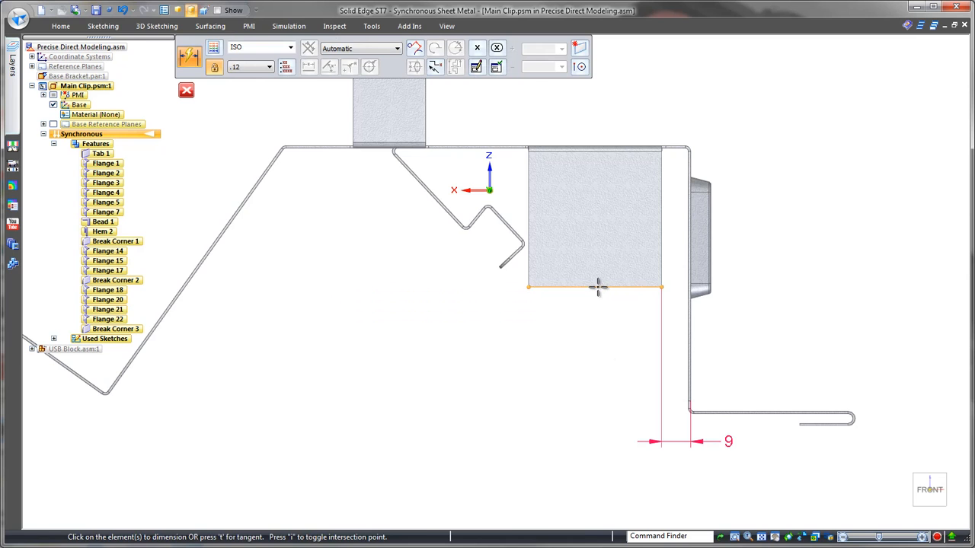
Dimension the rectangular flange's width and set it to 40 mm, moving only the edge farther from the vertical beaded flange
click(597, 286)
click(600, 338)
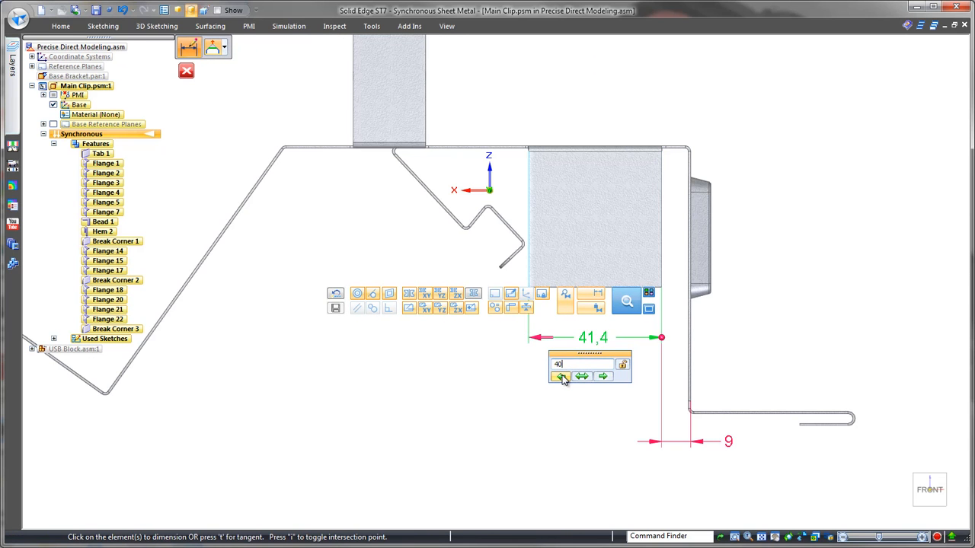
click(553, 403)
Dimension the width of the rounded upright flange and set it to 25 mm, adjusting both sides symmetrically
shift+middle_drag(489, 363, 592, 526)
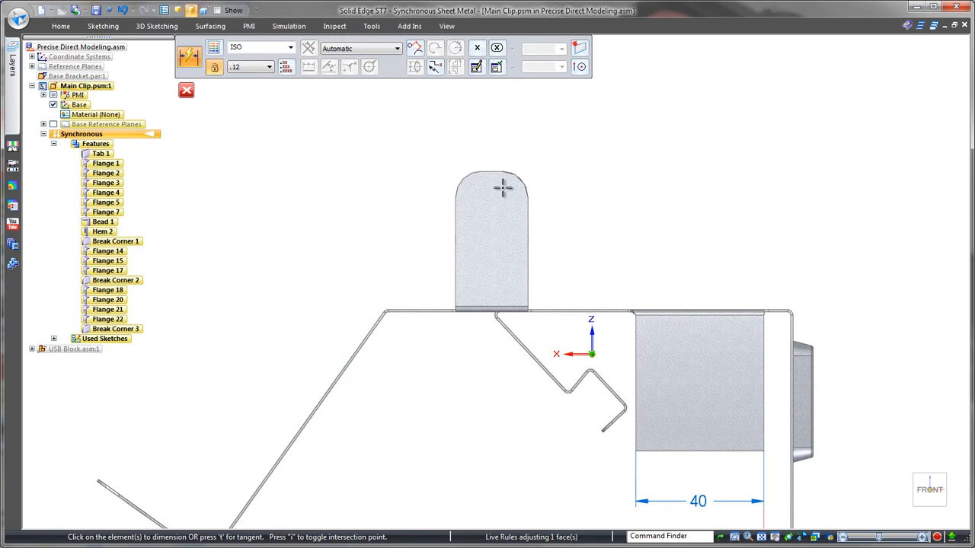
click(453, 216)
click(528, 224)
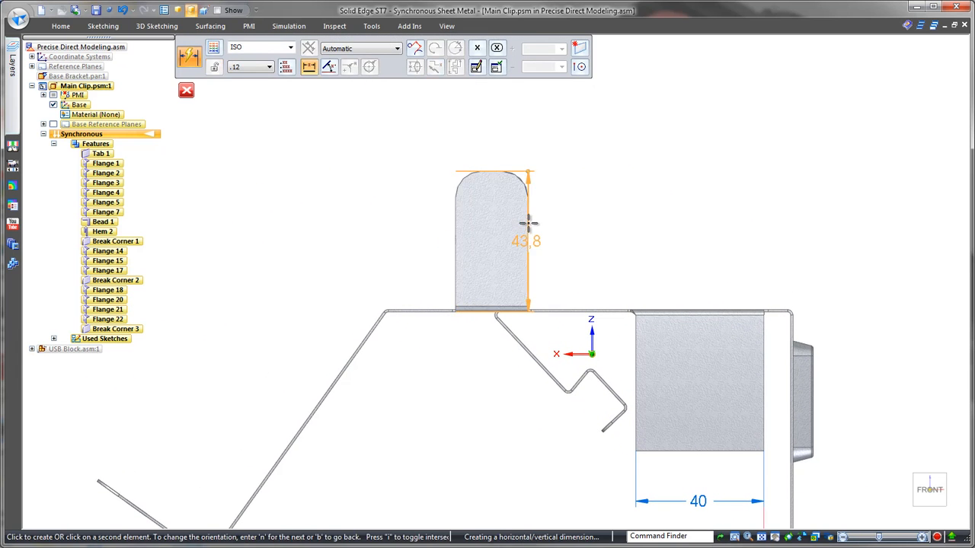
click(501, 145)
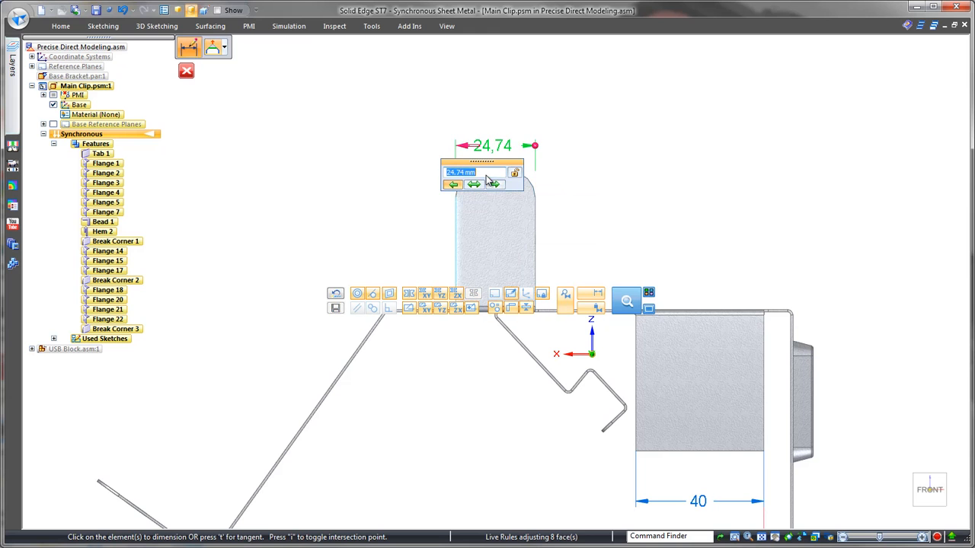
scroll(486, 175, up, 1)
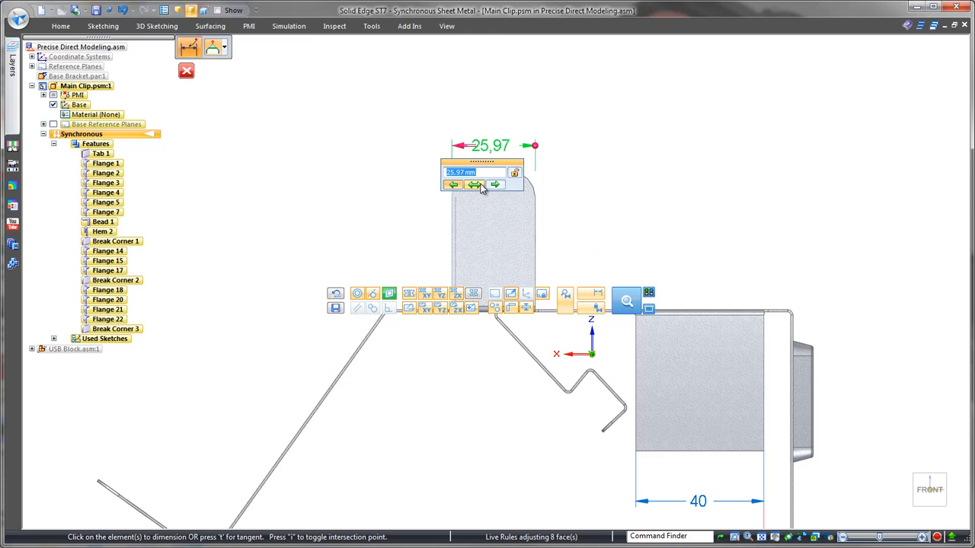
click(481, 185)
text(25)
key(Return)
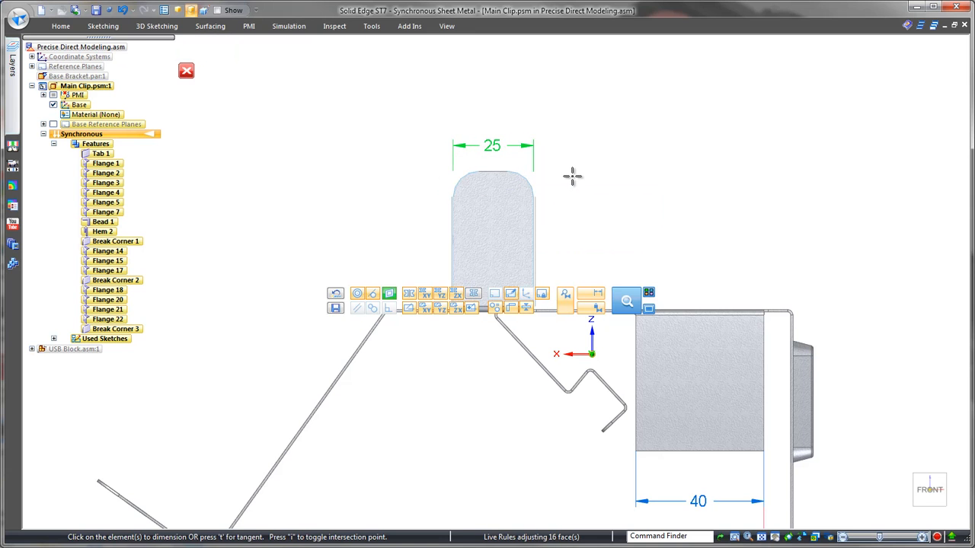
Dimension the rounded upright flange's height above the clip's horizontal face and set it to 45 mm
click(535, 214)
click(567, 218)
key(Return)
Dimension the rectangular flange's height from the clip's horizontal face and set it to 46 mm
scroll(678, 228, down, 1)
click(605, 313)
click(688, 310)
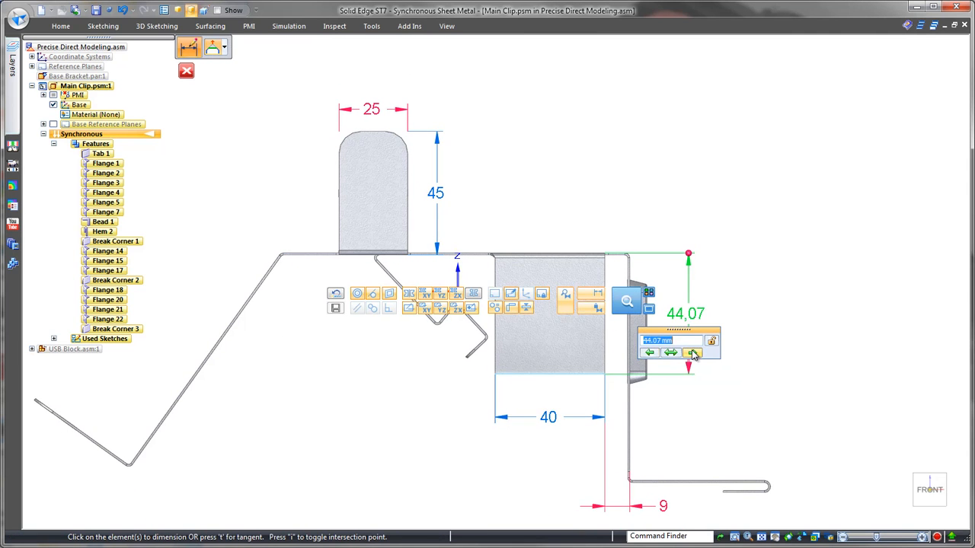
key(Return)
Dimension the distance from the rounded upright flange to the vertical beaded flange and set it to 75 mm, moving the rounded flange
click(404, 172)
click(629, 264)
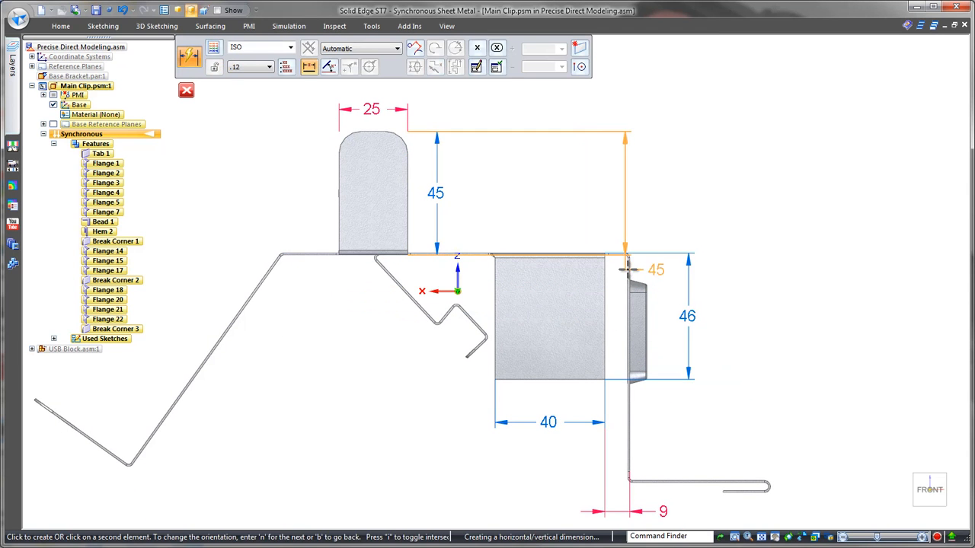
click(459, 110)
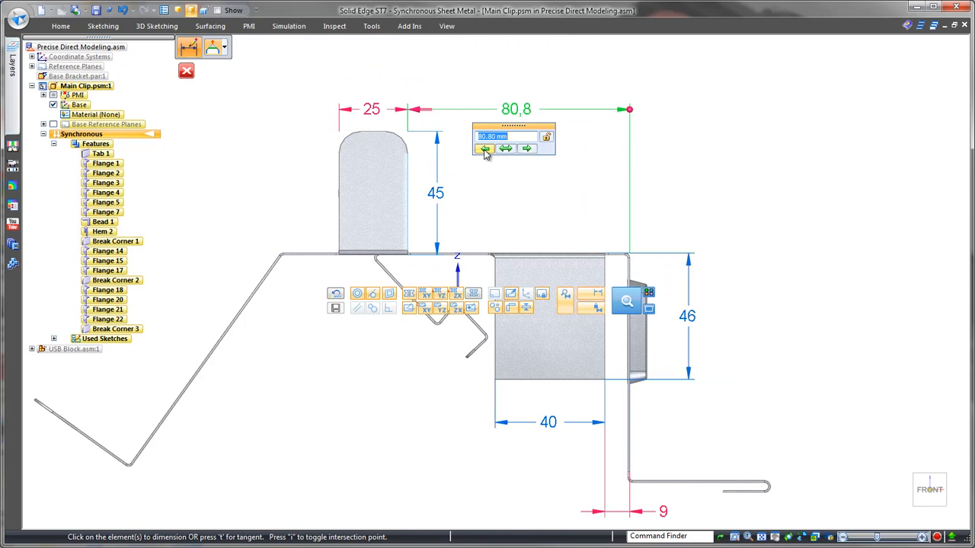
key(Return)
Dimension the corner radius of the rounded upright flange and set it to 8 mm
click(356, 140)
click(286, 131)
key(Return)
Dimension the angle between the clip's horizontal face and its long sloping leg and set it to 125°, moving the leg
click(60, 26)
click(354, 55)
click(300, 255)
click(268, 278)
click(301, 298)
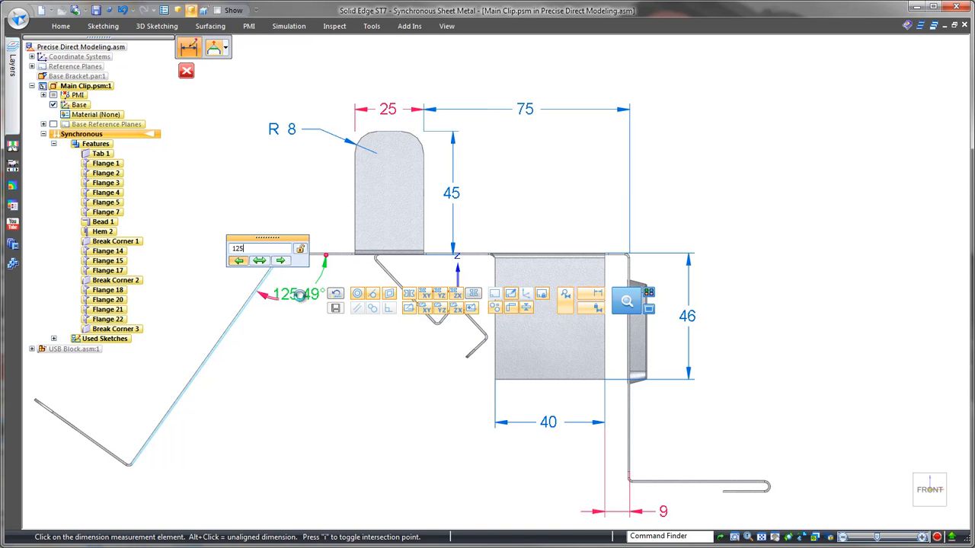
key(Return)
key(Escape)
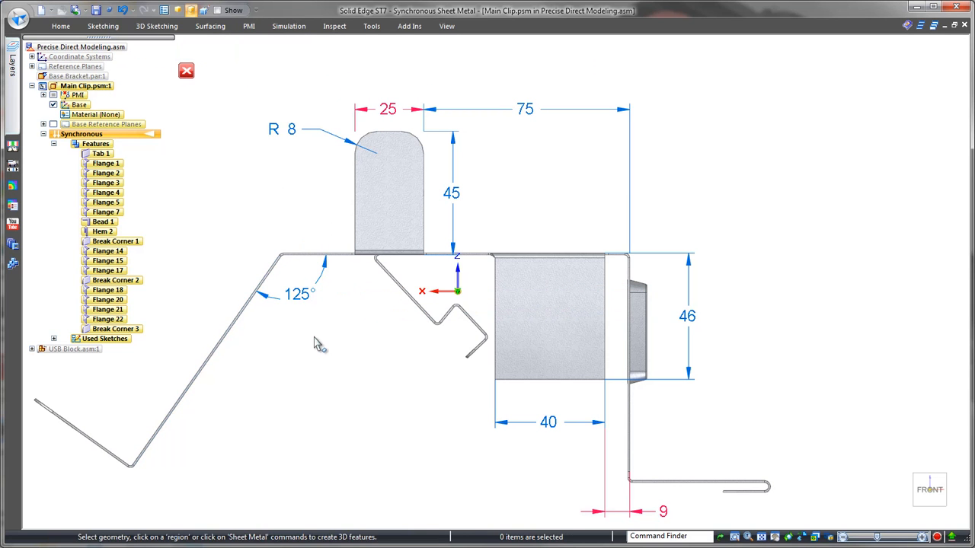
Hide the Main Clip's PMI dimensions and return to the full assembly
click(54, 95)
click(186, 70)
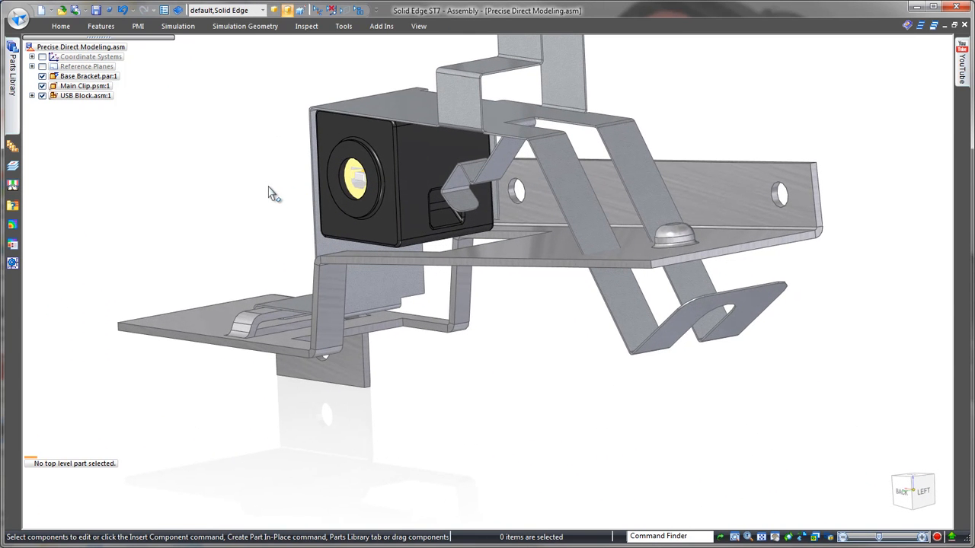
Use a face relation to align the Main Clip's sloping slotted flange parallel with the Base Bracket's plate
click(670, 338)
click(60, 25)
click(594, 54)
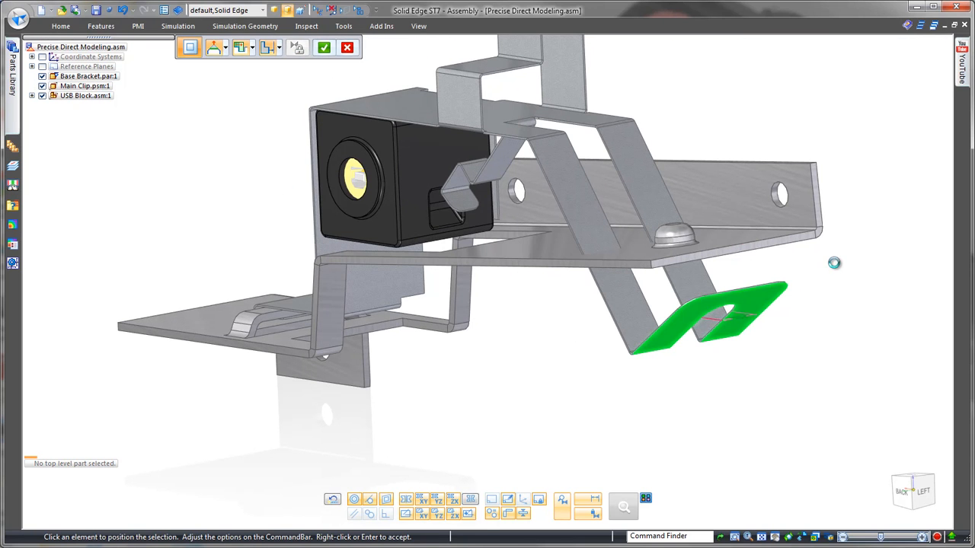
click(833, 266)
key(Escape)
Move the slot's rounded end and the slotted flange's outer edge together toward the Base Bracket's round button, using the button as reference
middle_drag(825, 281, 845, 359)
scroll(846, 359, up, 5)
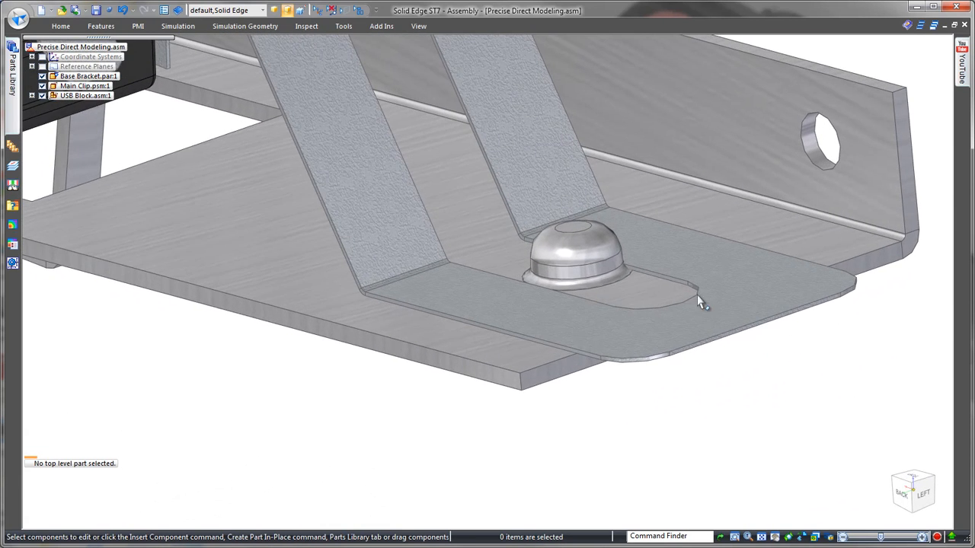
click(698, 289)
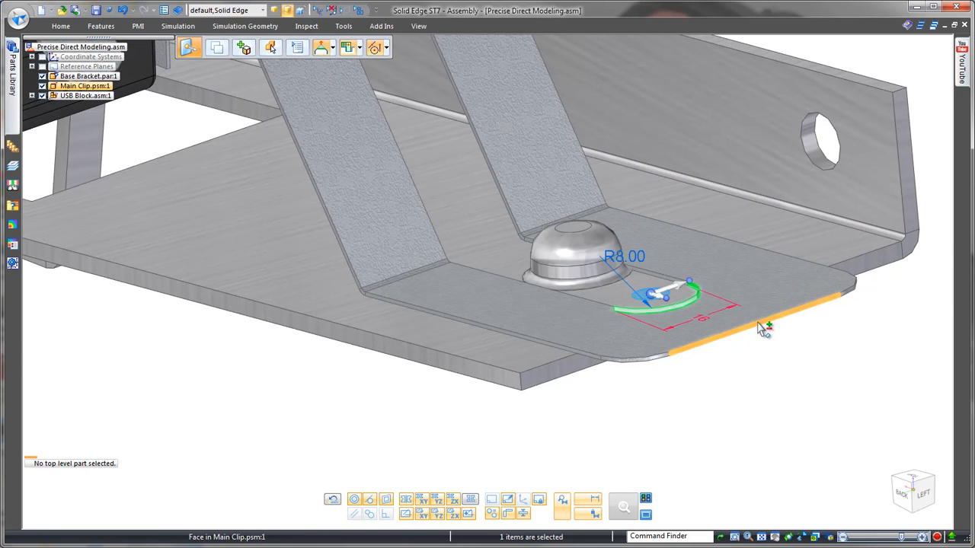
click(675, 303)
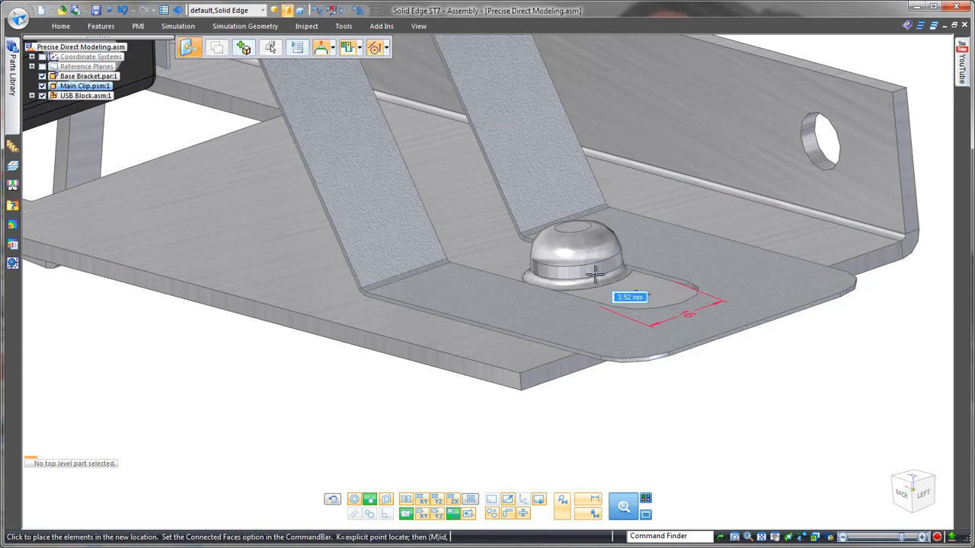
click(595, 274)
key(Escape)
Add an assembly relationship aligning the axis of the Main Clip's rounded slot end with the axis of the Base Bracket's button
click(60, 28)
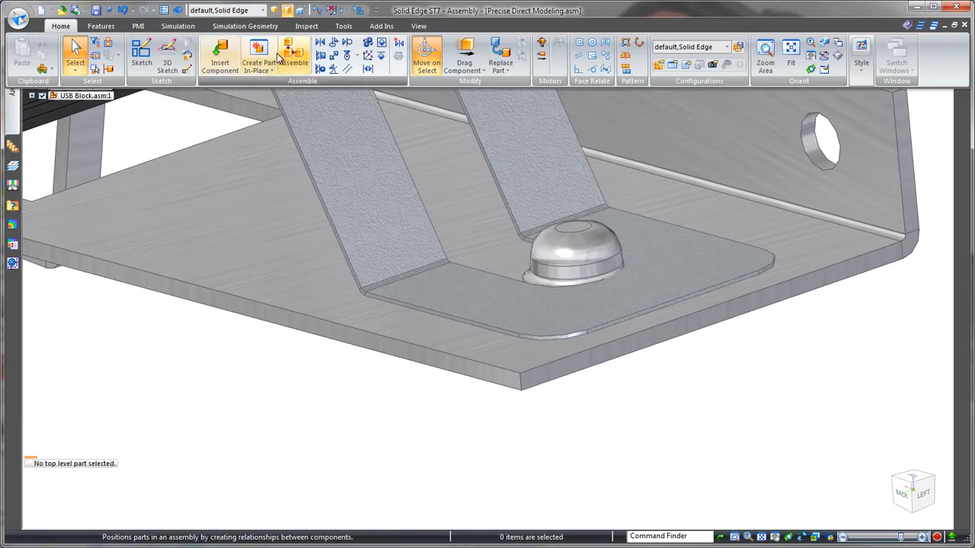
click(327, 43)
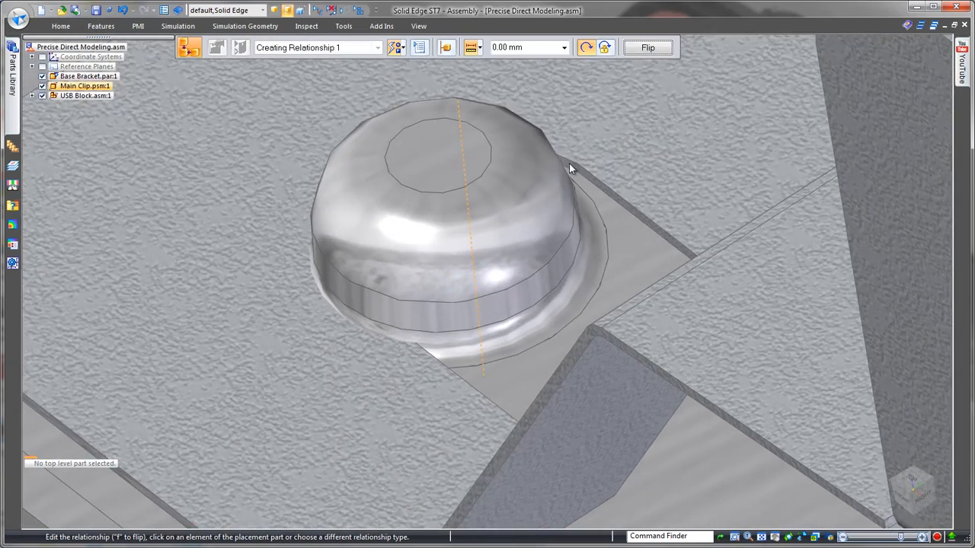
click(569, 163)
click(564, 244)
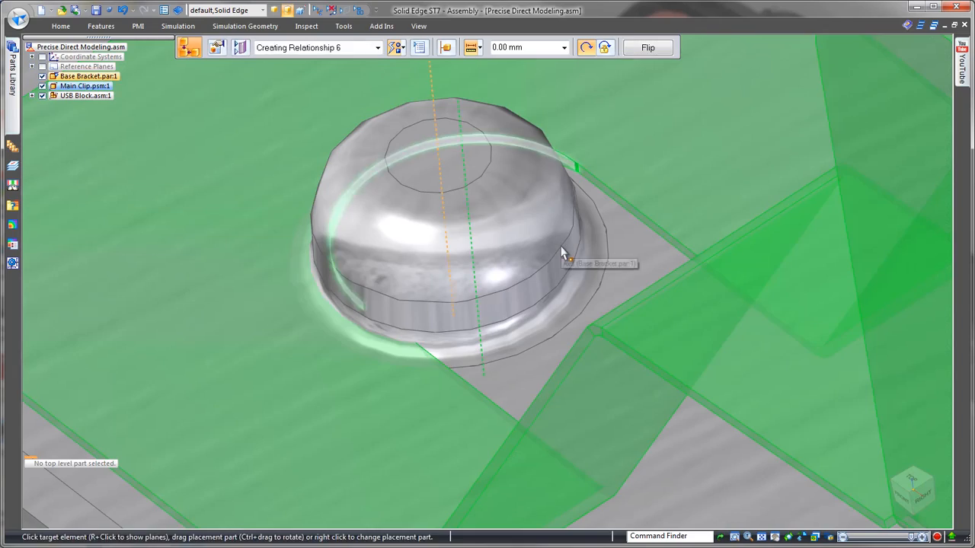
click(562, 248)
key(Escape)
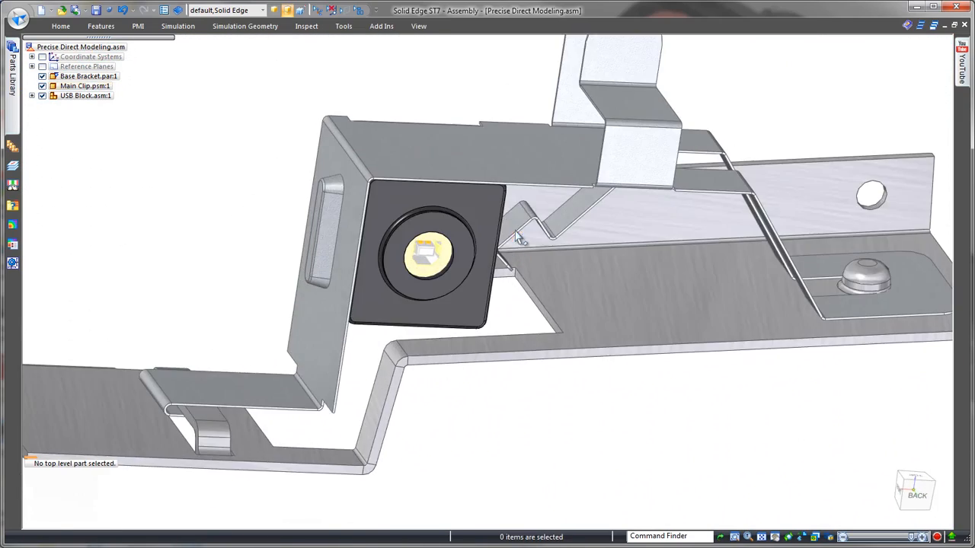
Use a face relation to align the selected face of the Main Clip's bent retaining strip with the USB Block's side face
click(518, 237)
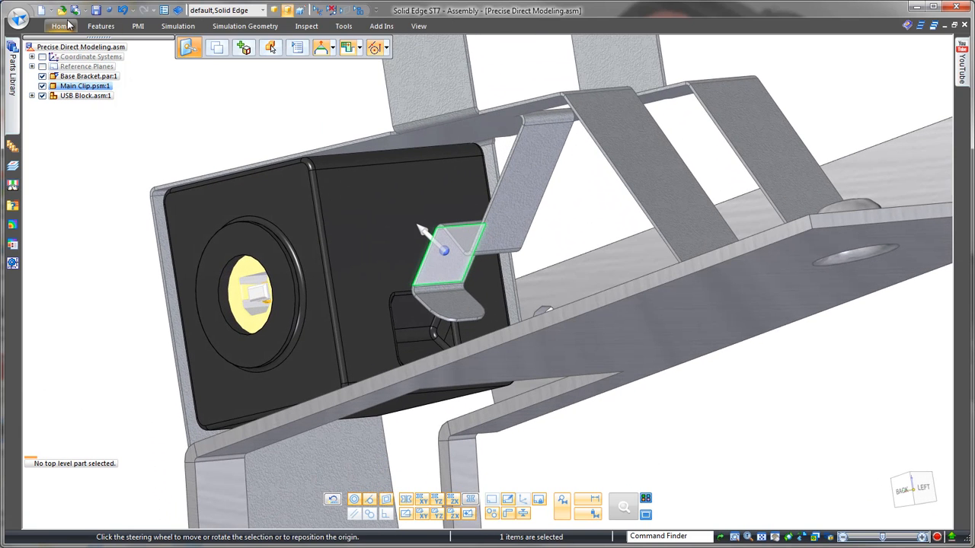
click(68, 23)
click(583, 44)
click(408, 310)
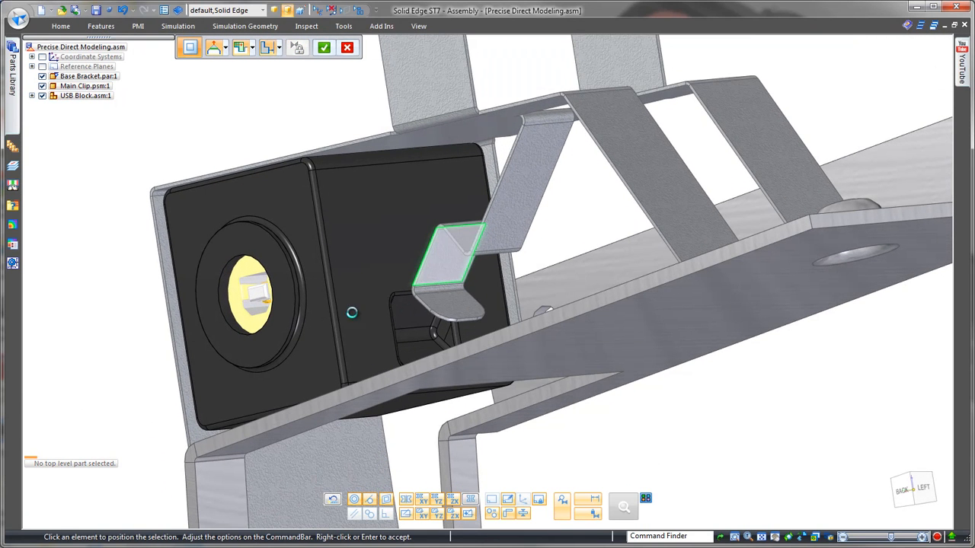
right_click(142, 341)
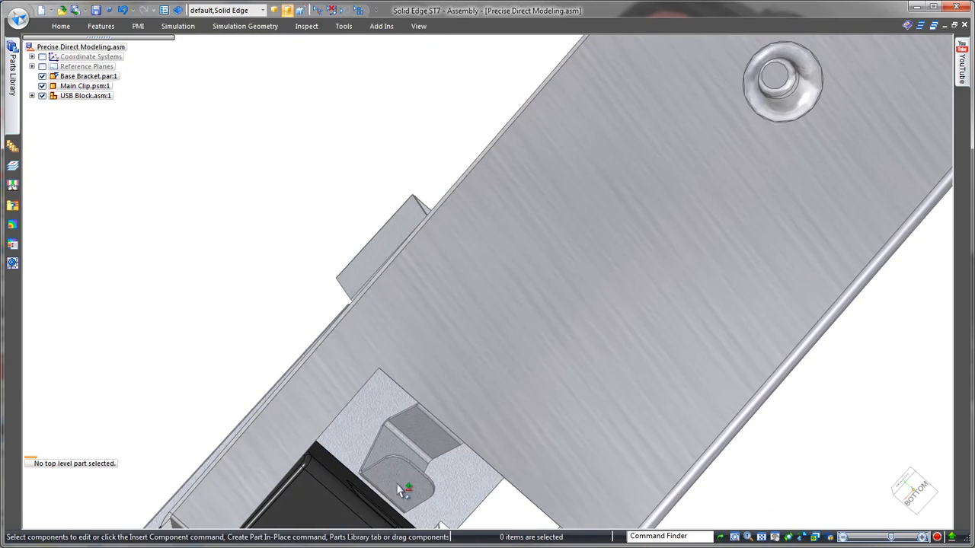
Move the retaining strip's rounded tab and adjoining face together to the edge of the USB Block's side recess
click(401, 488)
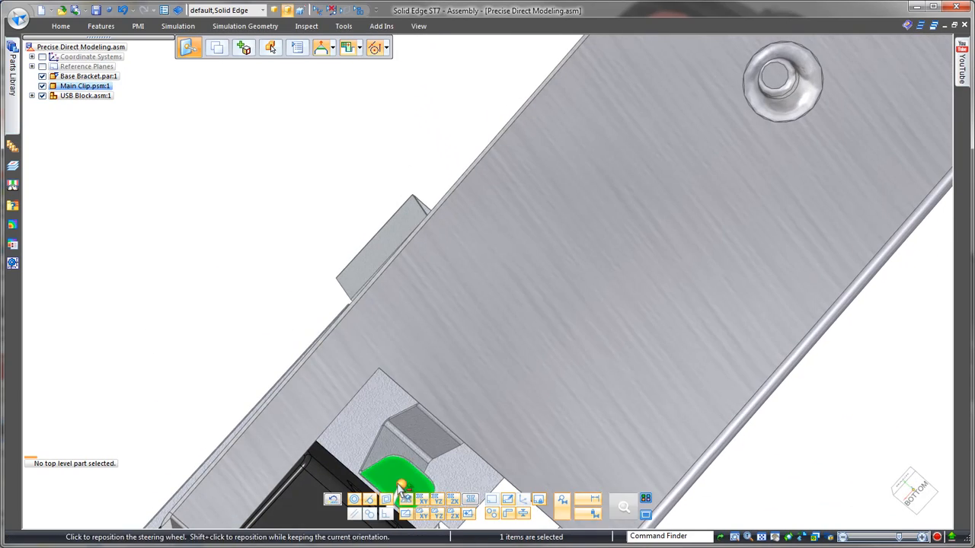
click(431, 440)
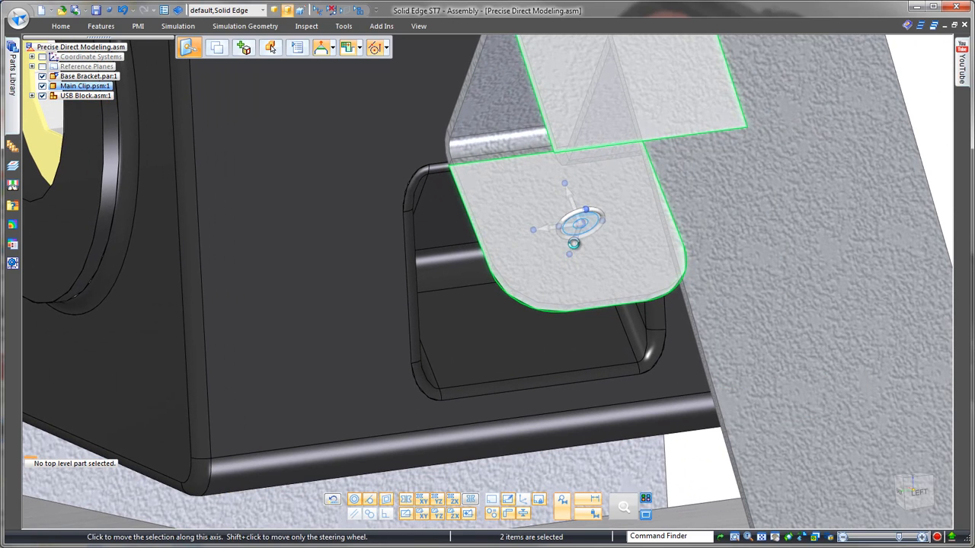
click(573, 244)
click(572, 239)
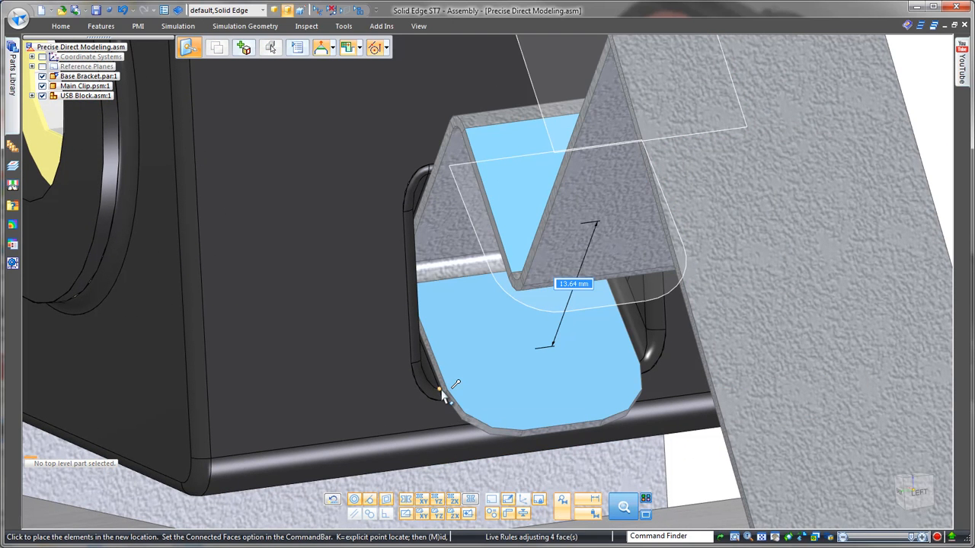
click(441, 392)
key(Escape)
middle_click(442, 396)
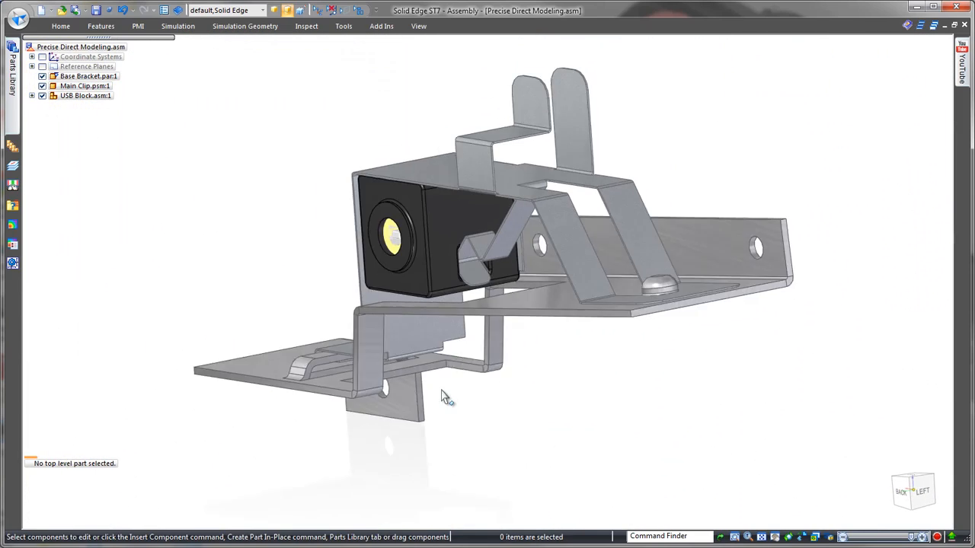
Insert the In-Line Fuse from the parts library and mate two of its faces to the Main Clip with 0.00 mm offsets
click(12, 68)
click(51, 89)
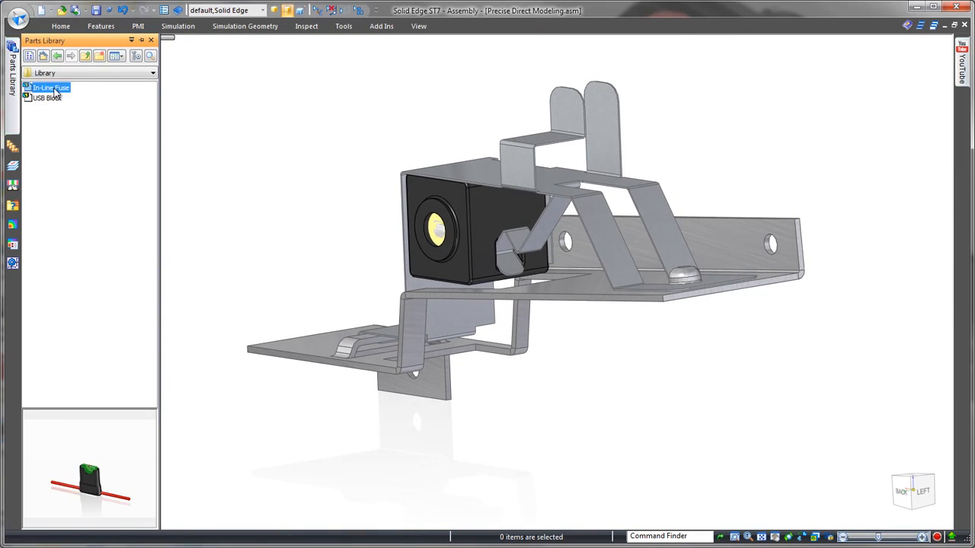
middle_drag(347, 131, 367, 181)
click(403, 139)
middle_drag(404, 139, 428, 201)
click(565, 208)
mouse_move(566, 208)
middle_down()
mouse_move(506, 201)
mouse_move(495, 217)
middle_up()
scroll(506, 201, up, 3)
scroll(505, 201, up, 2)
click(398, 145)
middle_drag(398, 144, 692, 157)
click(786, 166)
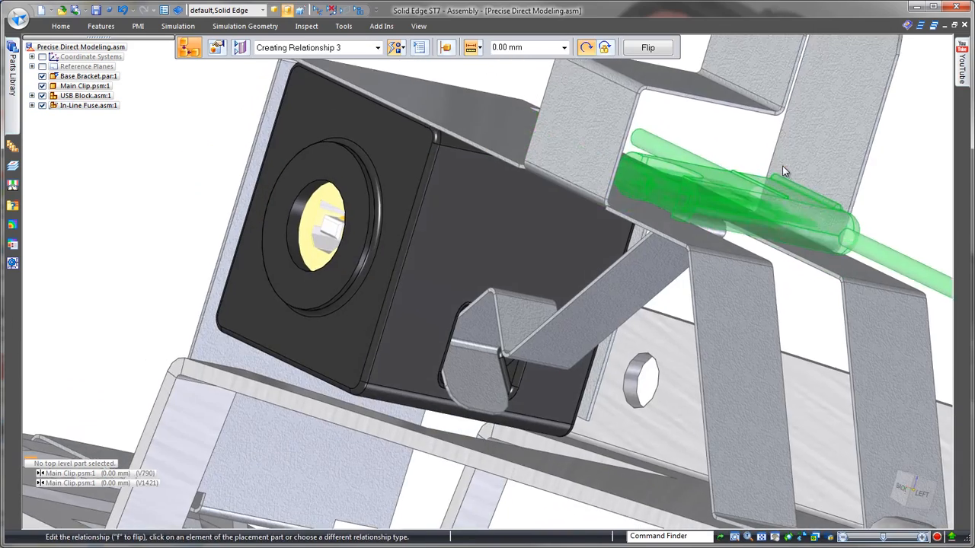
key(Escape)
Use Drag Component to slide the In-Line Fuse along the Main Clip so it sits between the upright flanges
middle_drag(787, 166, 775, 173)
click(61, 26)
click(462, 67)
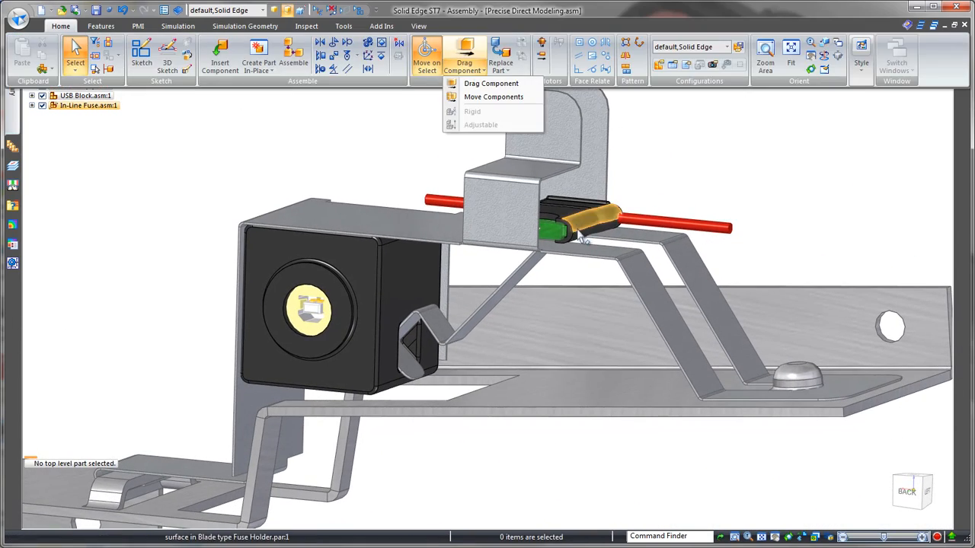
click(485, 85)
drag(590, 220, 563, 217)
key(Escape)
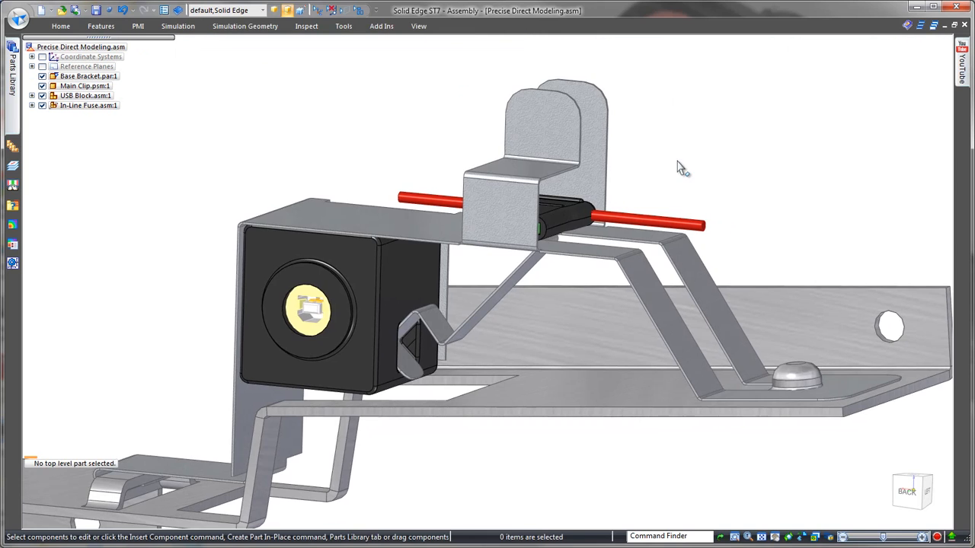
Move the shorter rounded upright flange on the stepped bracket close to the taller rounded flange
middle_drag(678, 162, 643, 142)
scroll(642, 147, up, 3)
click(522, 253)
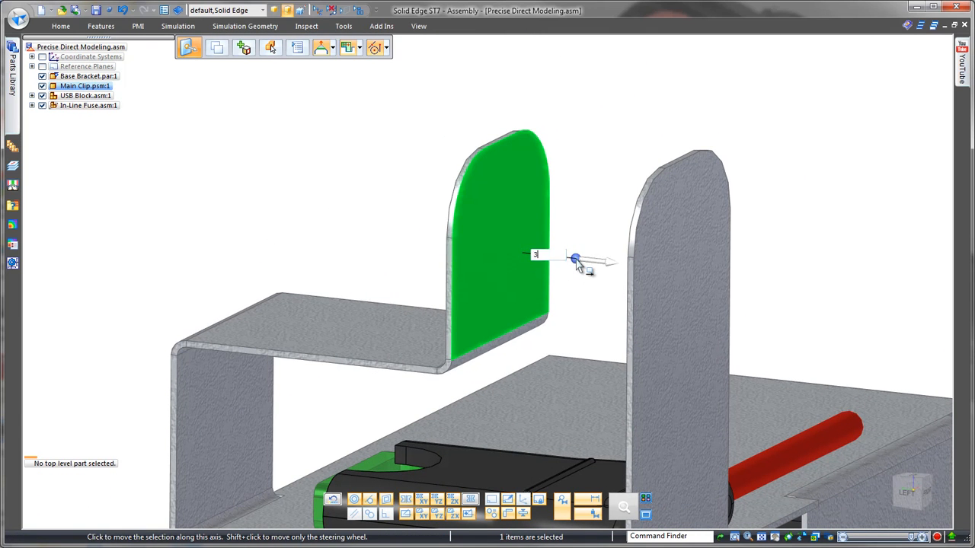
click(579, 263)
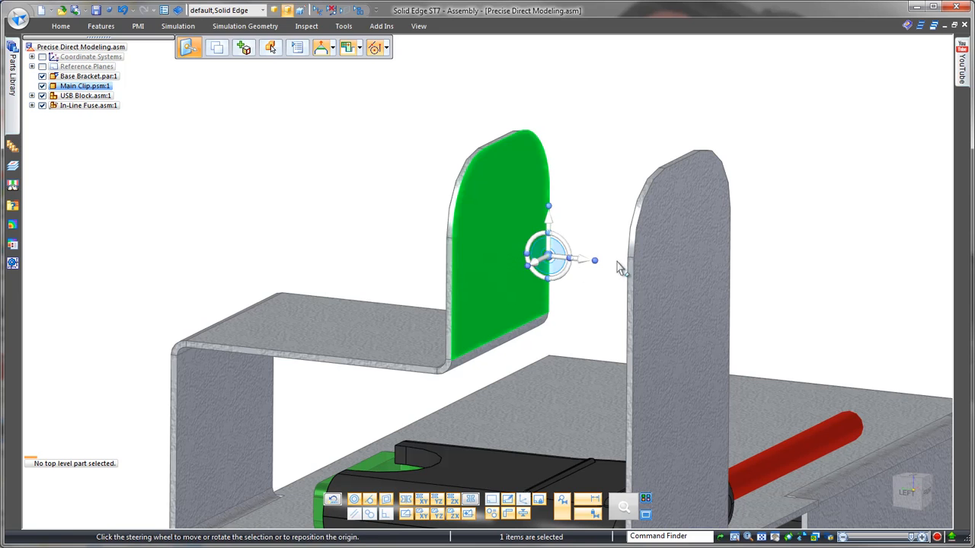
click(579, 262)
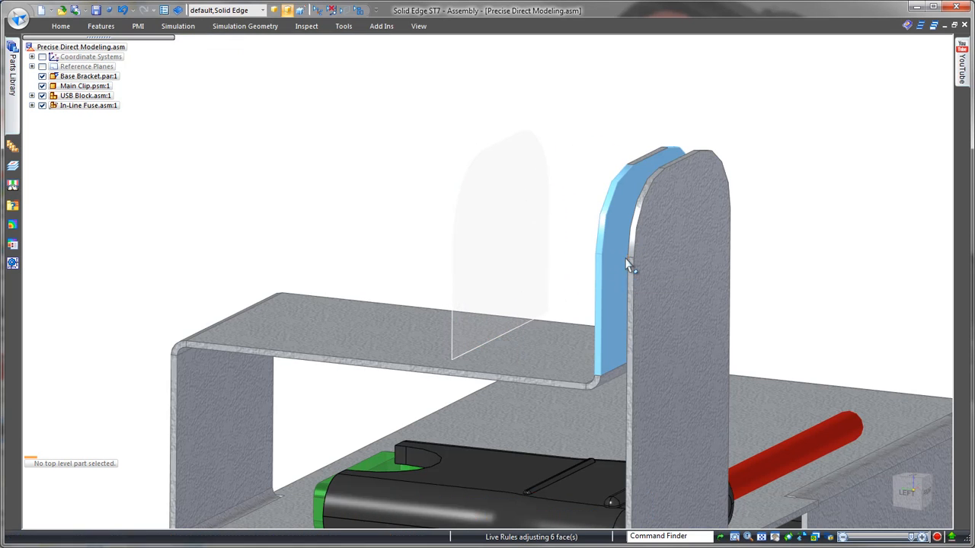
click(626, 259)
Move the stepped bracket's vertical supporting flange inward to the green end of the In-Line Fuse
click(528, 223)
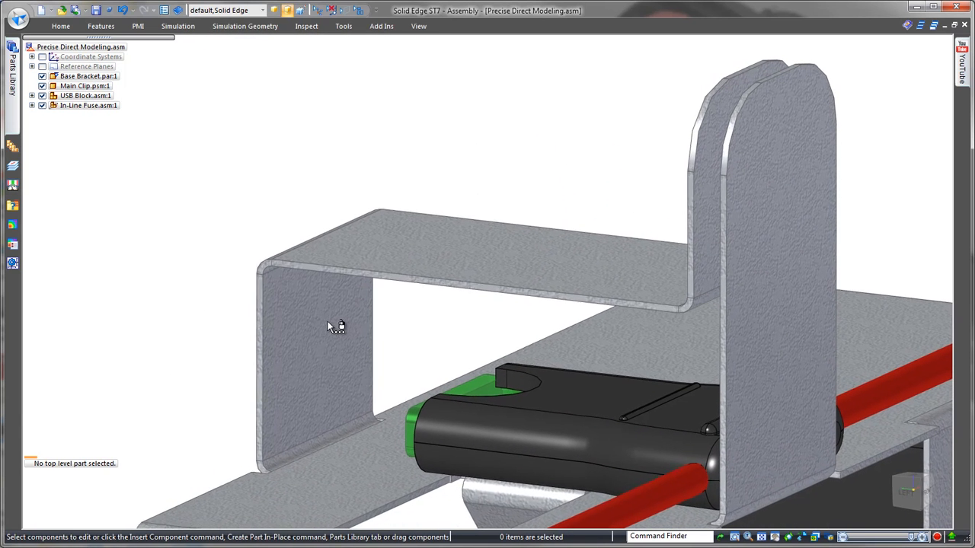
click(327, 322)
click(357, 330)
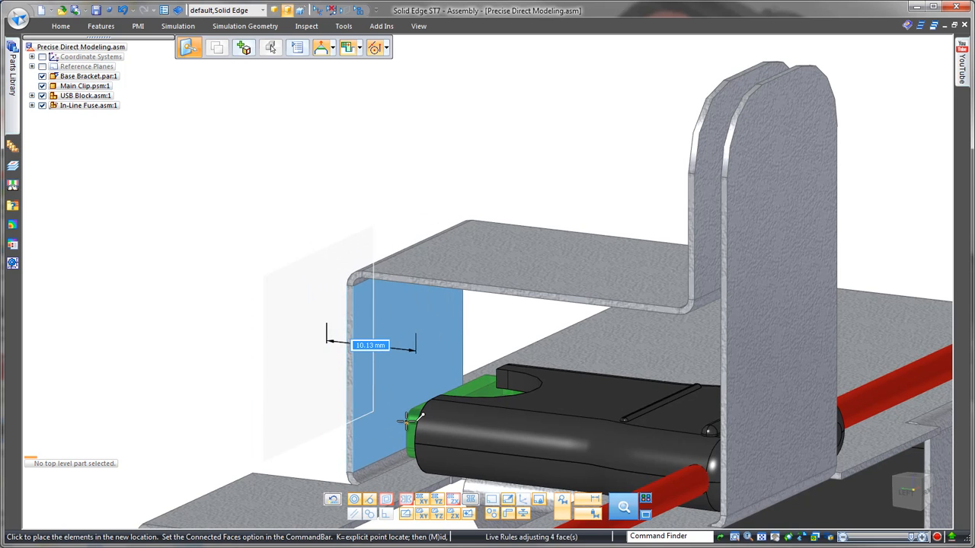
click(339, 352)
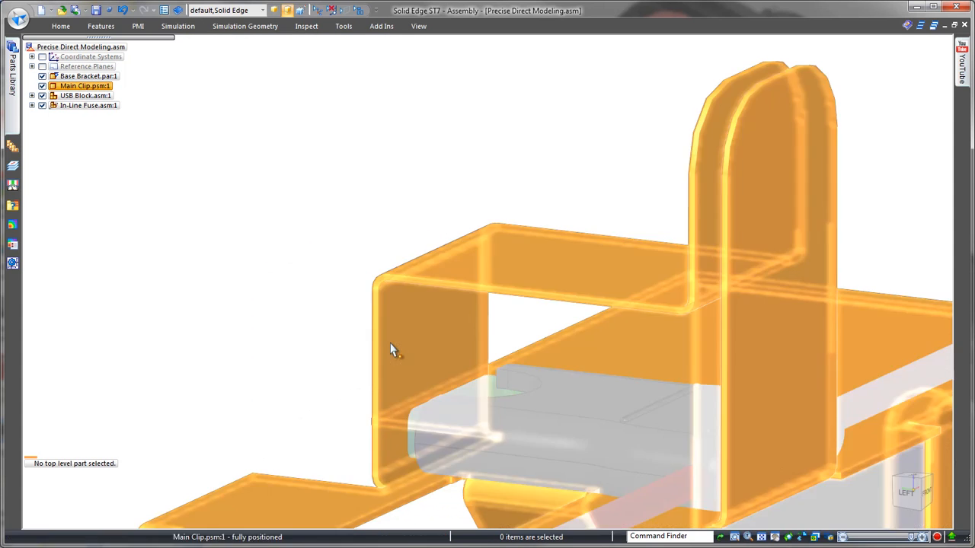
Open the Main Clip for in-place editing and show the stepped bracket around the fuse in the left view
click(392, 344)
click(453, 396)
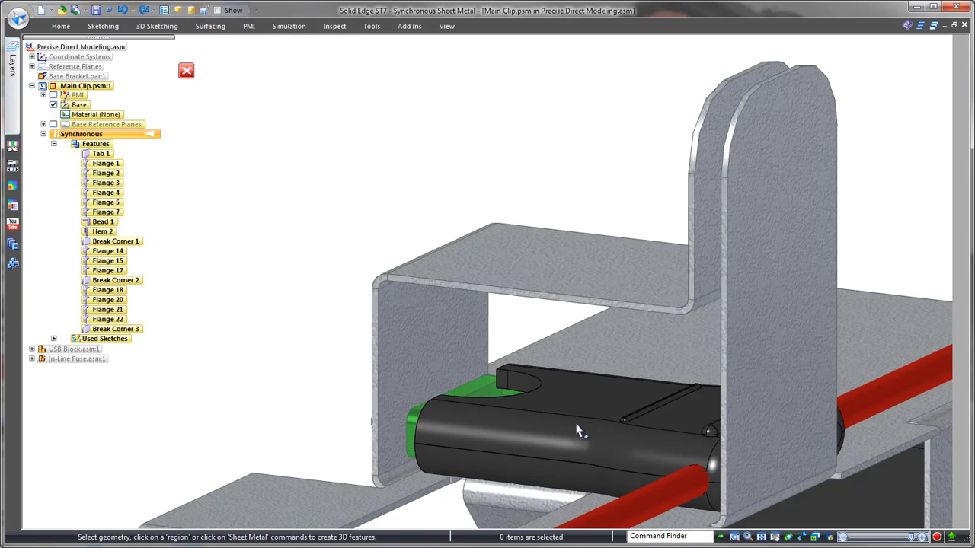
click(924, 496)
scroll(495, 178, up, 2)
scroll(495, 182, up, 2)
Add a vertical Smart Dimension for the outer height of the stepped bracket around the fuse
right_click(522, 229)
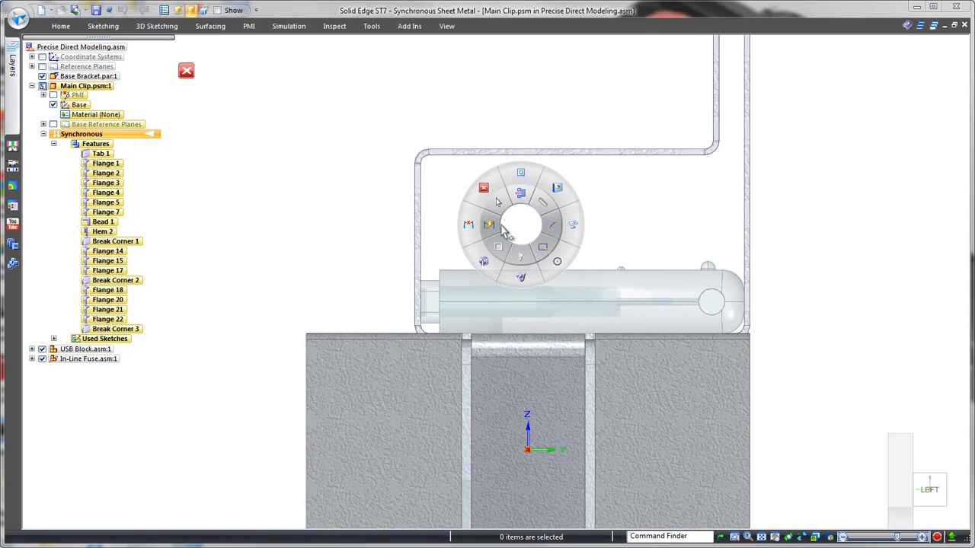
click(493, 221)
click(411, 223)
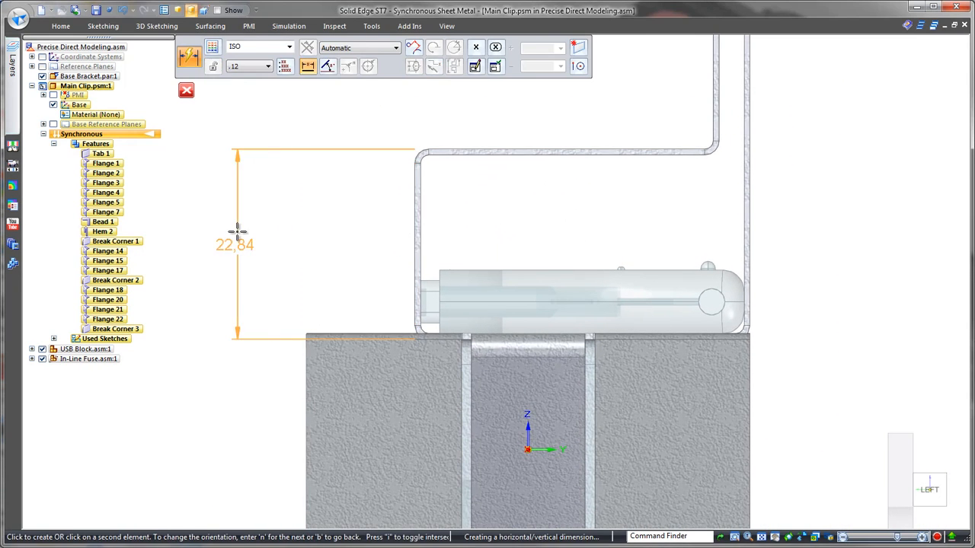
click(237, 231)
Dimension the inner height of the stepped bracket's vertical flange and set it to 9 mm
click(424, 230)
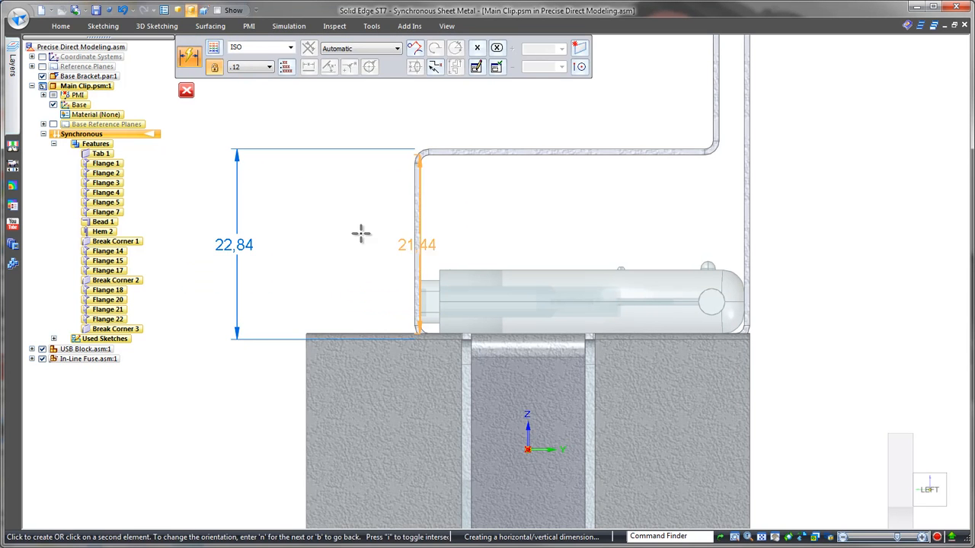
click(313, 244)
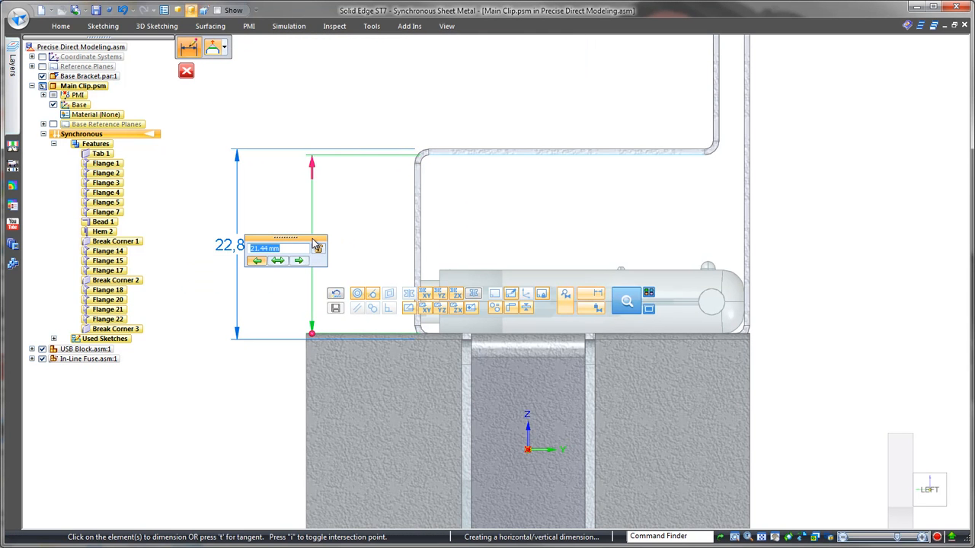
text(9)
key(Return)
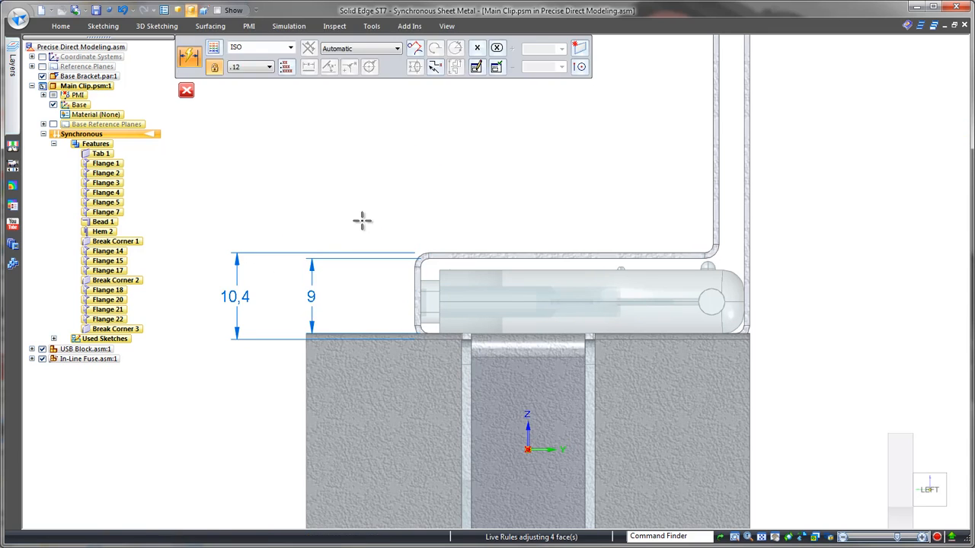
Set the stepped bracket's outer height to 10 mm as a locked dimension and return to the assembly
click(248, 296)
text(10.00)
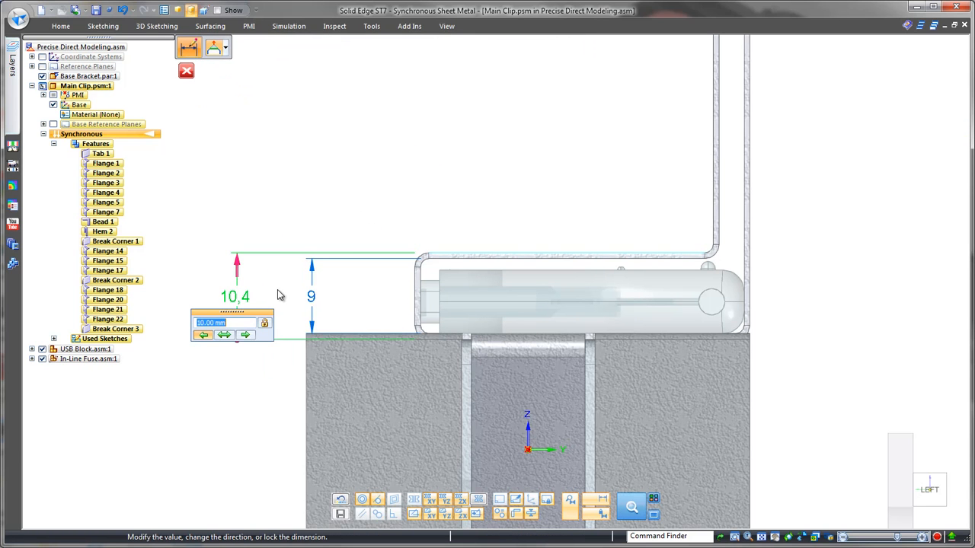
key(Return)
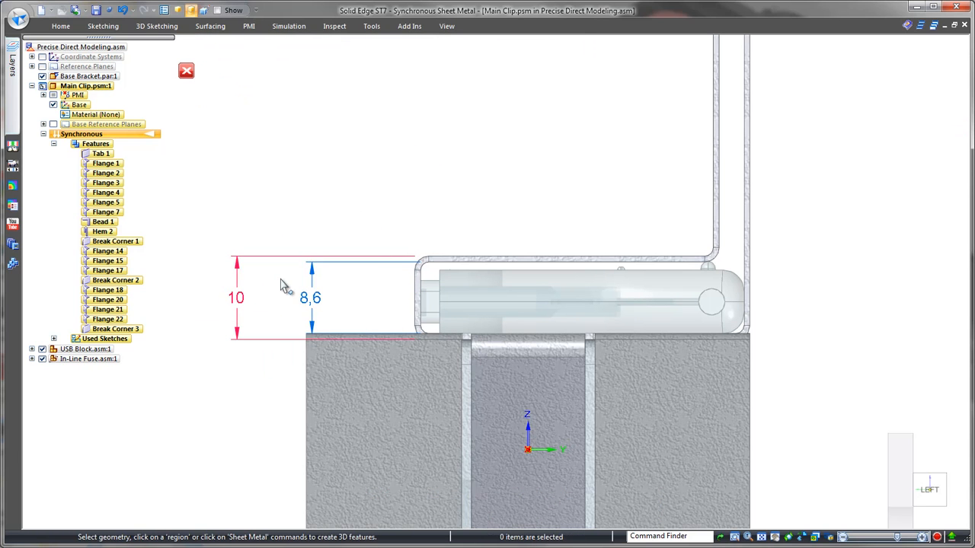
click(186, 71)
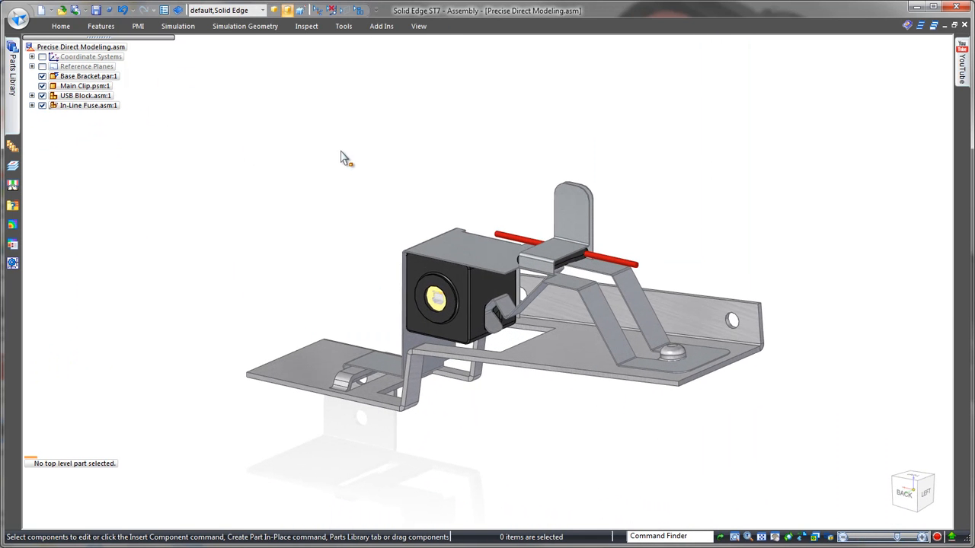
Create a new draft document from the Precise Direct Modeling assembly
click(51, 9)
click(60, 77)
click(467, 330)
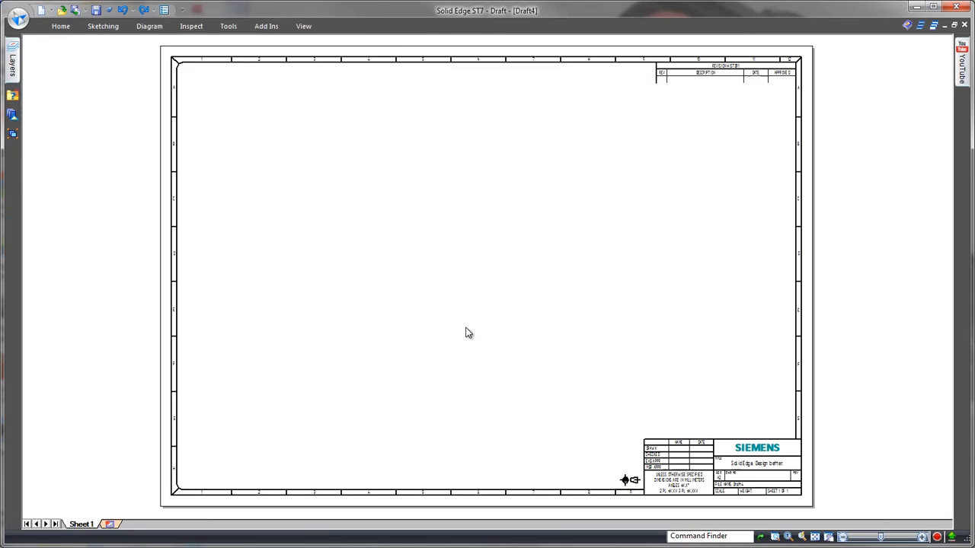
Define a custom user-defined orientation as the primary drawing view of the assembly
click(501, 47)
click(558, 191)
mouse_move(595, 302)
mouse_down()
mouse_move(291, 278)
mouse_move(374, 260)
mouse_up()
click(763, 153)
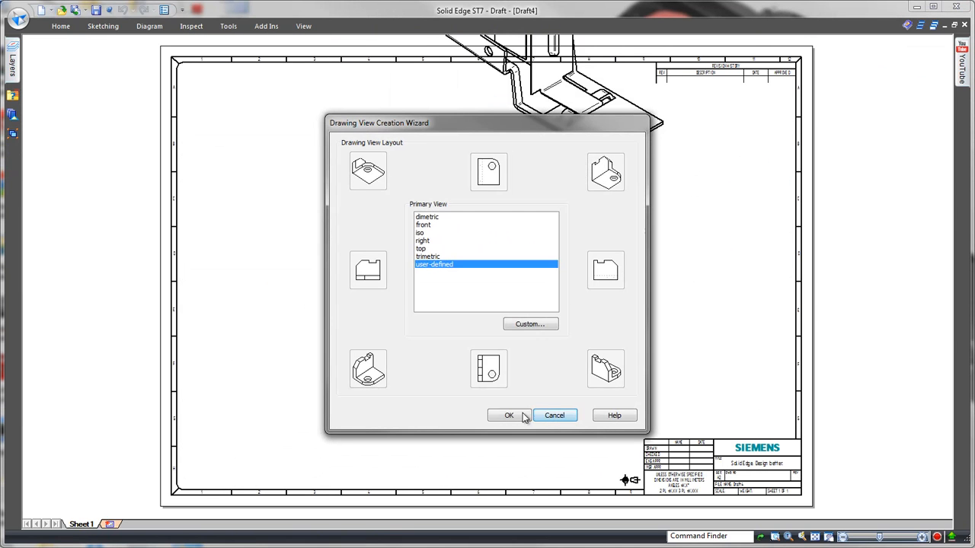
click(505, 418)
Place the assembly view shaded in colour at 1:2 scale near the drawing sheet's upper-right corner
click(784, 47)
click(827, 100)
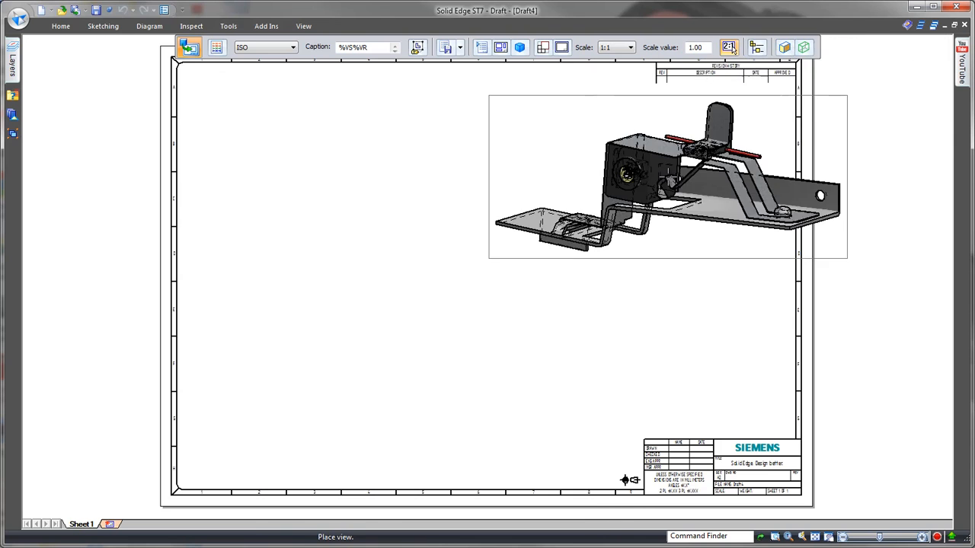
click(630, 47)
click(621, 107)
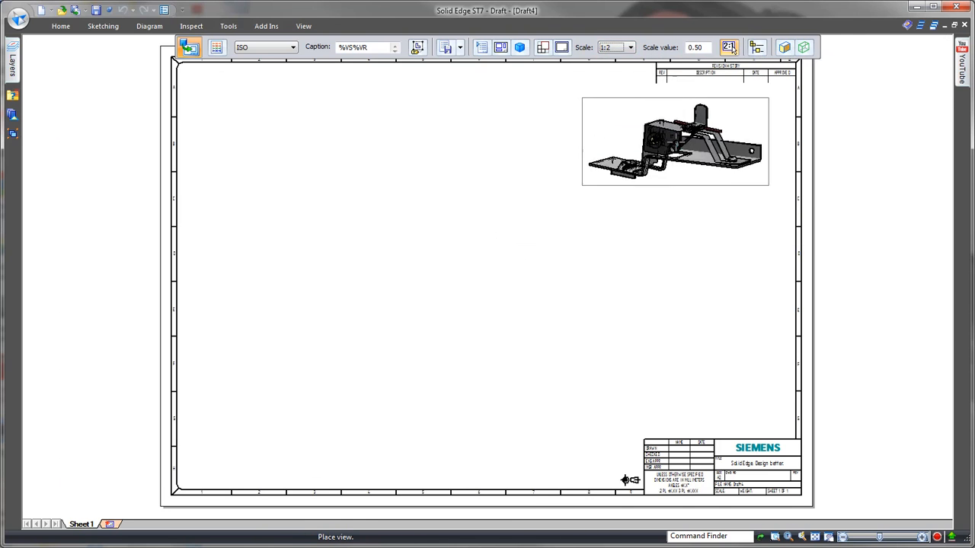
click(676, 143)
key(Escape)
Insert Main Clip.psm as a principal view at the sheet's lower left, with a side view beside it and a top view above
click(61, 26)
click(68, 53)
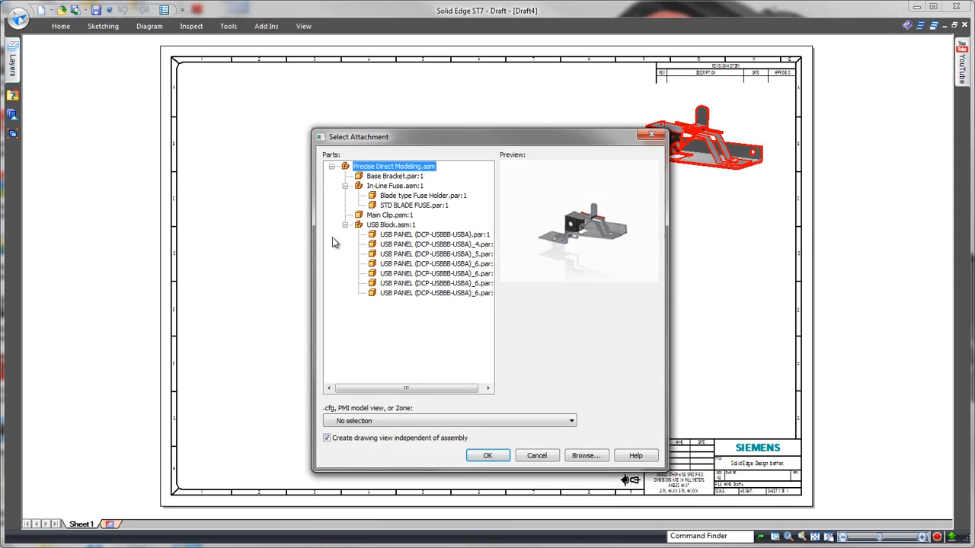
click(390, 215)
click(500, 457)
click(388, 346)
click(639, 350)
click(399, 174)
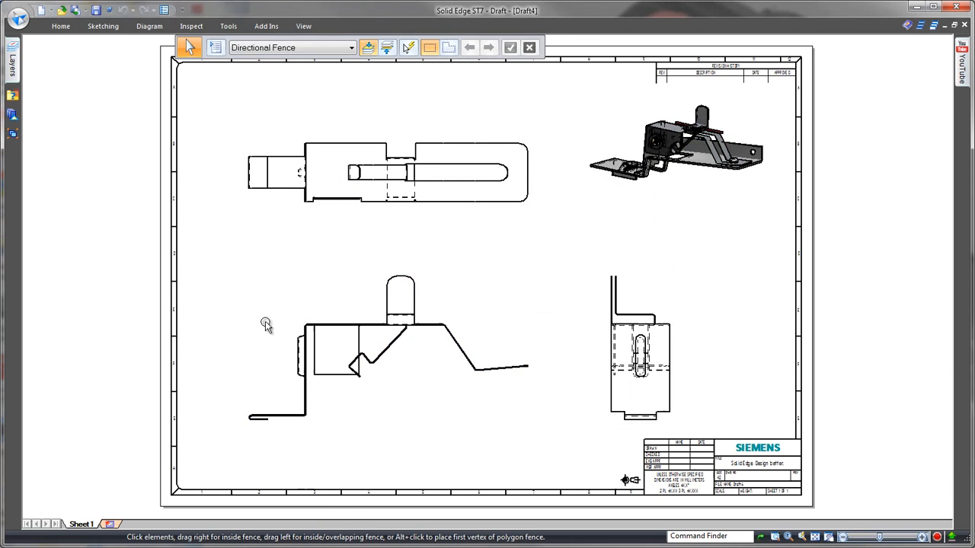
Retrieve the model dimensions into the Main Clip's principal view using the ANSI (mm) style
scroll(320, 373, up, 2)
click(61, 26)
click(426, 67)
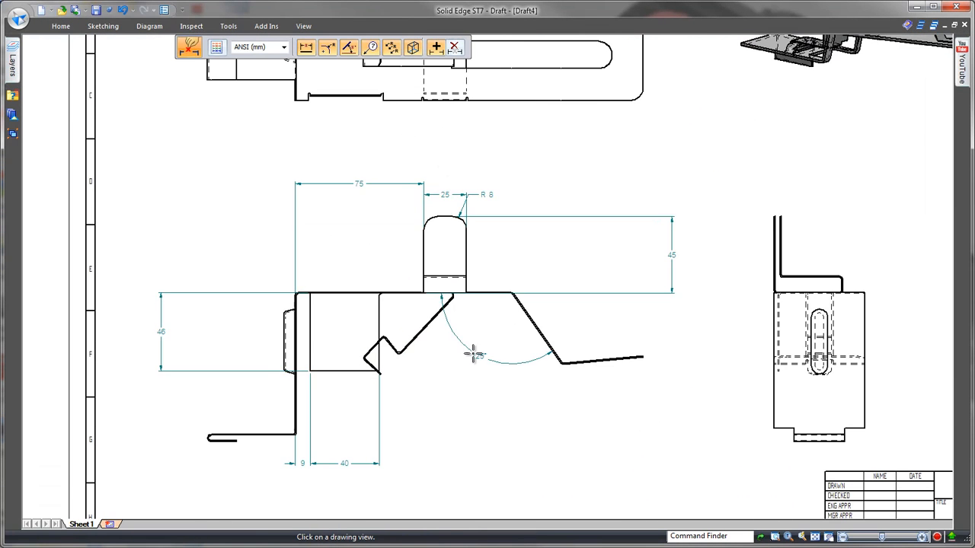
key(Escape)
middle_drag(457, 455, 523, 428)
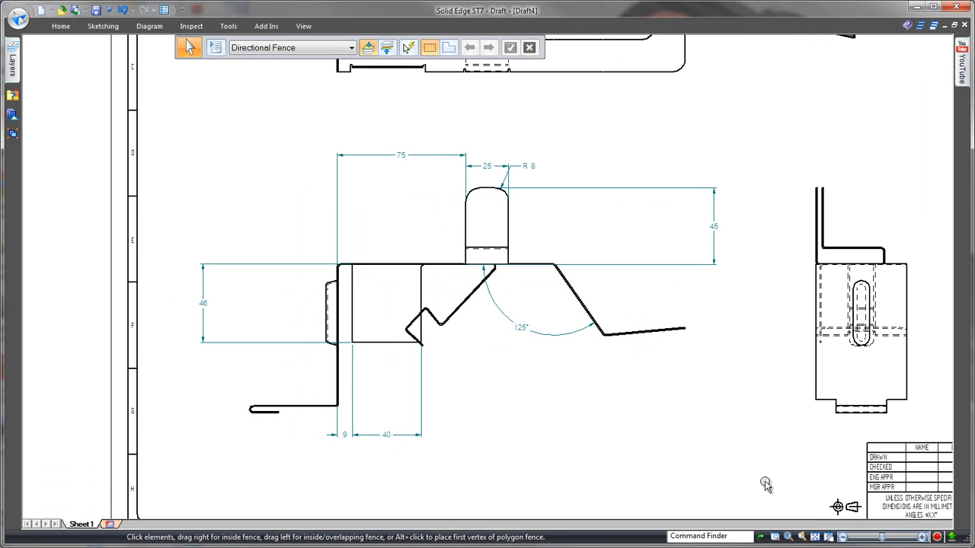